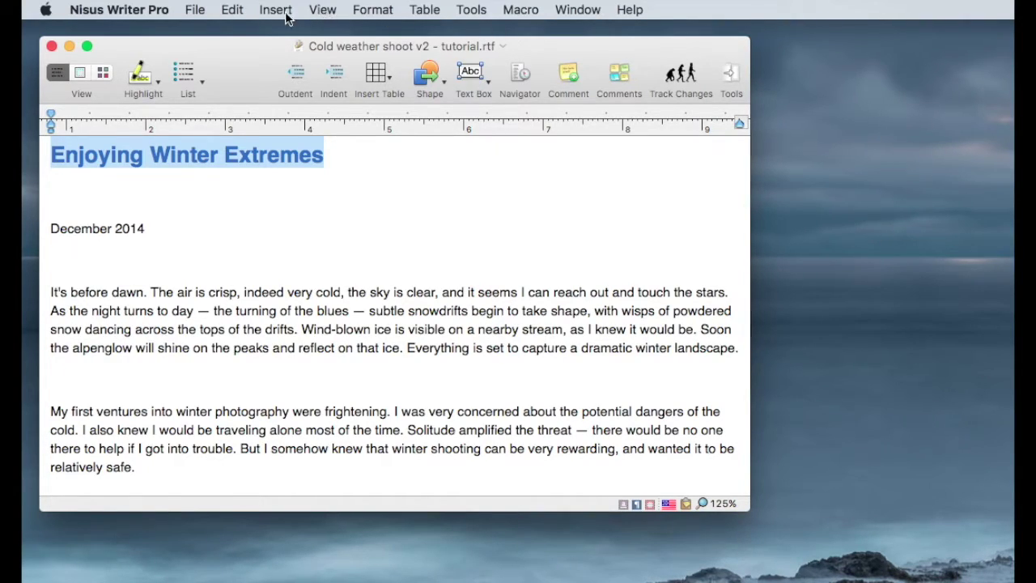
# - Open Find/Replace from Edit > Find > Show Find… with Where kept on Entire File
pyautogui.click(233, 10)
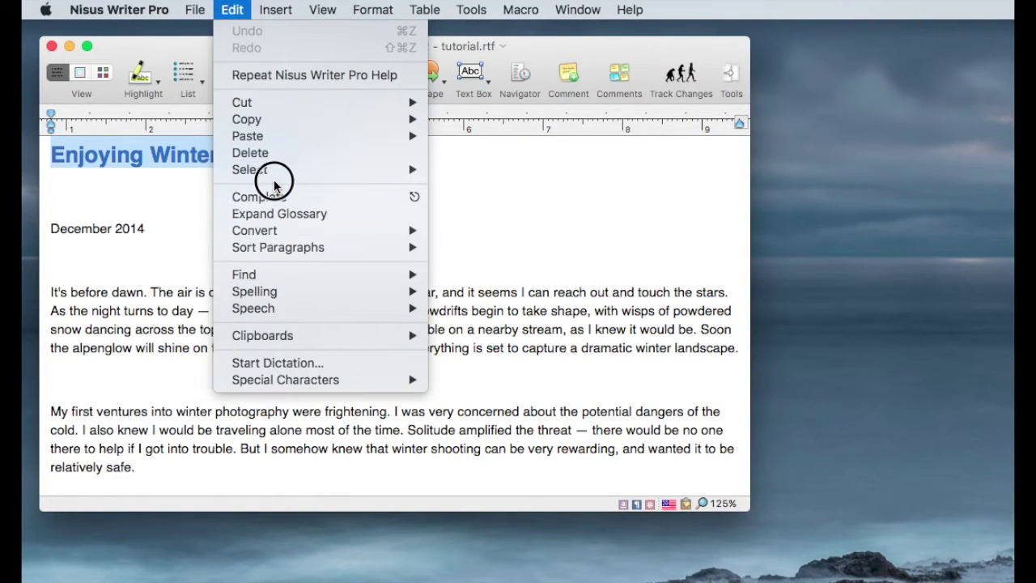
pyautogui.moveTo(269, 278)
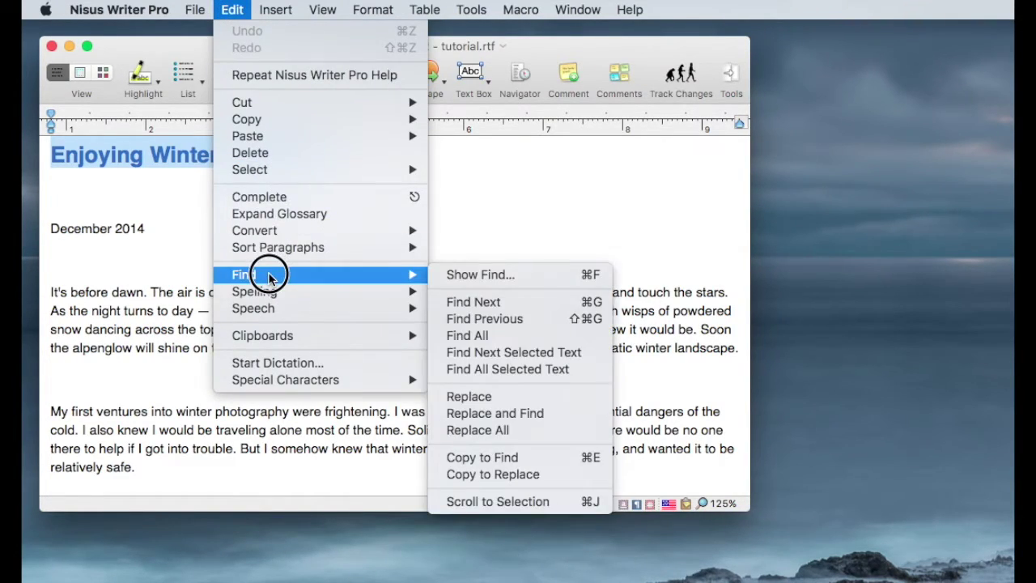
pyautogui.click(486, 276)
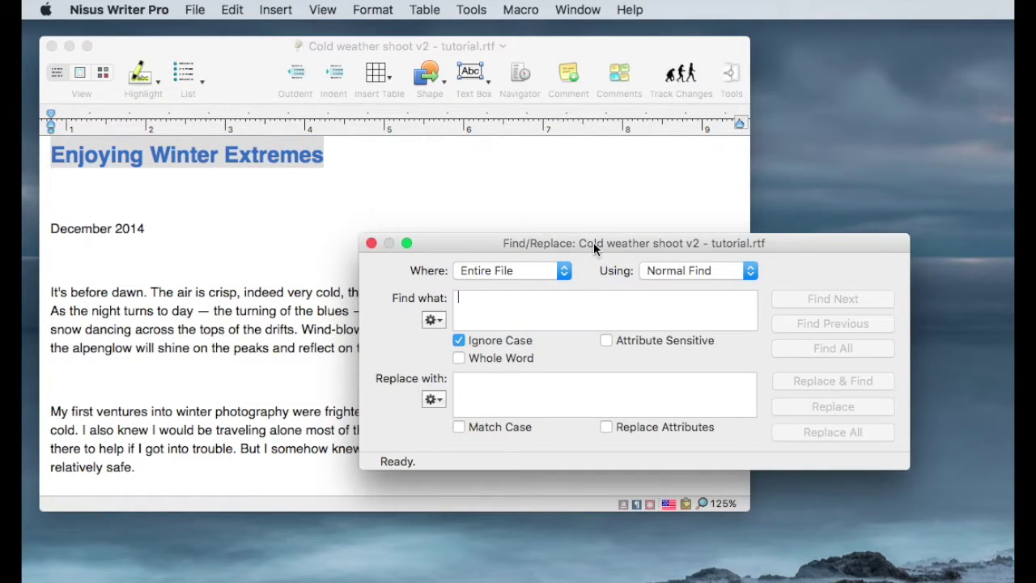
pyautogui.moveTo(593, 241); pyautogui.dragTo(586, 228)
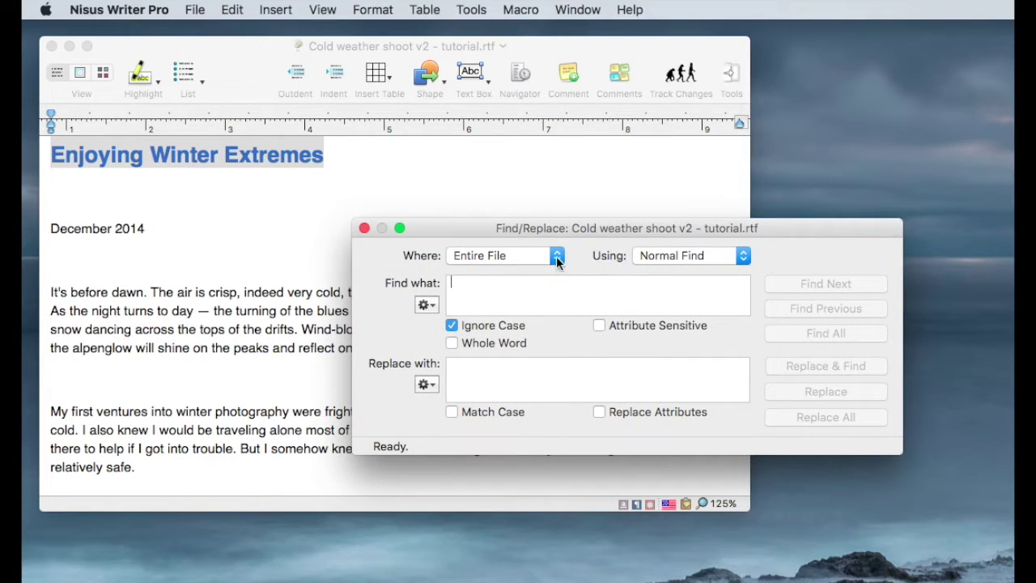
pyautogui.click(555, 256)
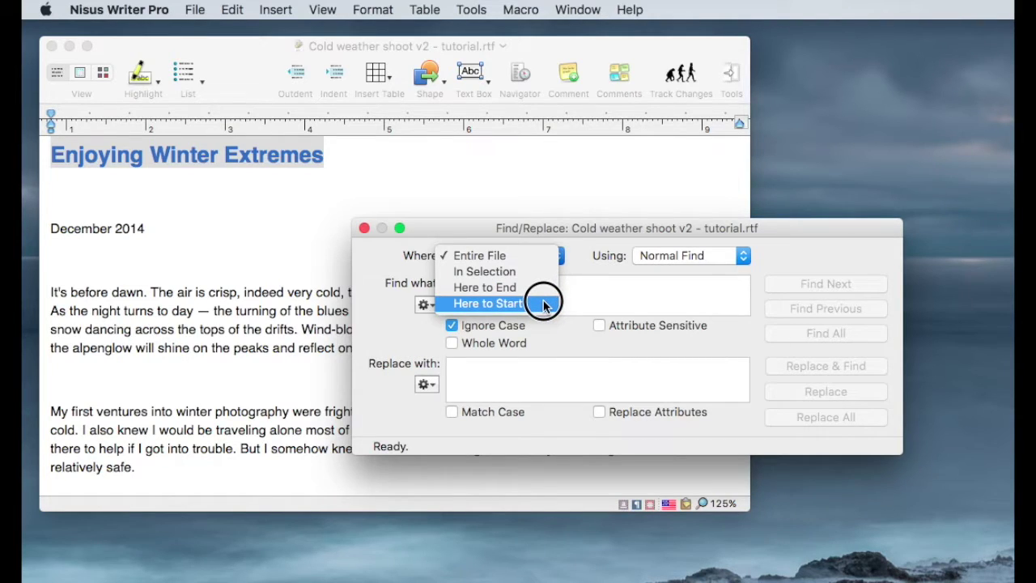
pyautogui.click(538, 255)
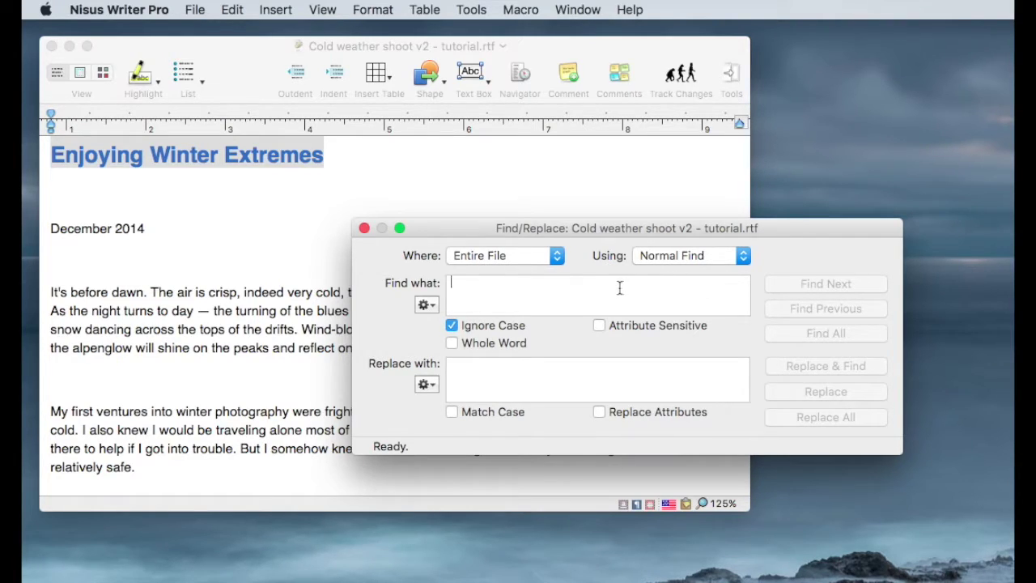
pyautogui.click(583, 289)
# - Search for 'cold', step through two matches, then highlight all 15 occurrences
pyautogui.write('c')
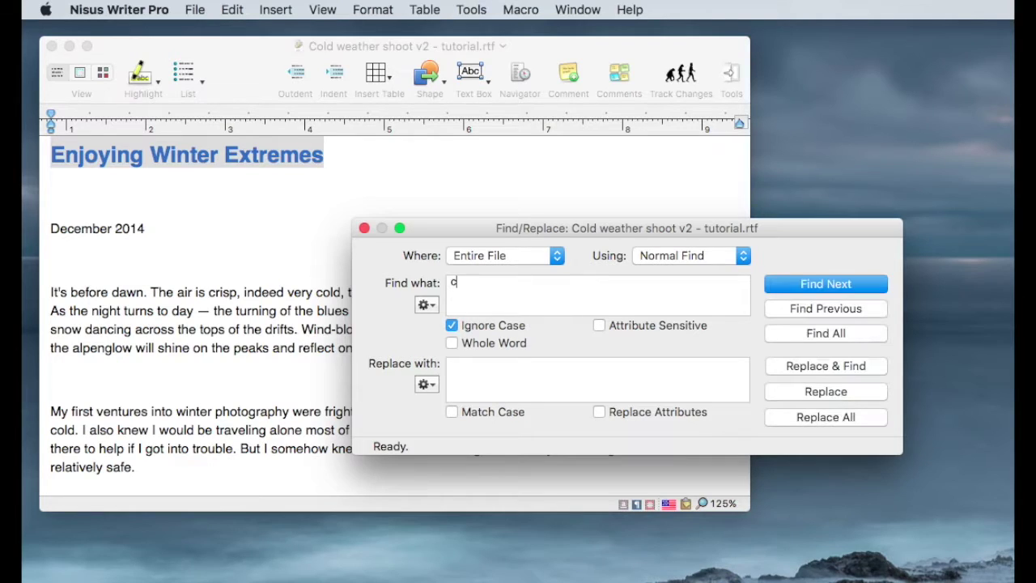
pyautogui.write('old')
pyautogui.click(825, 285)
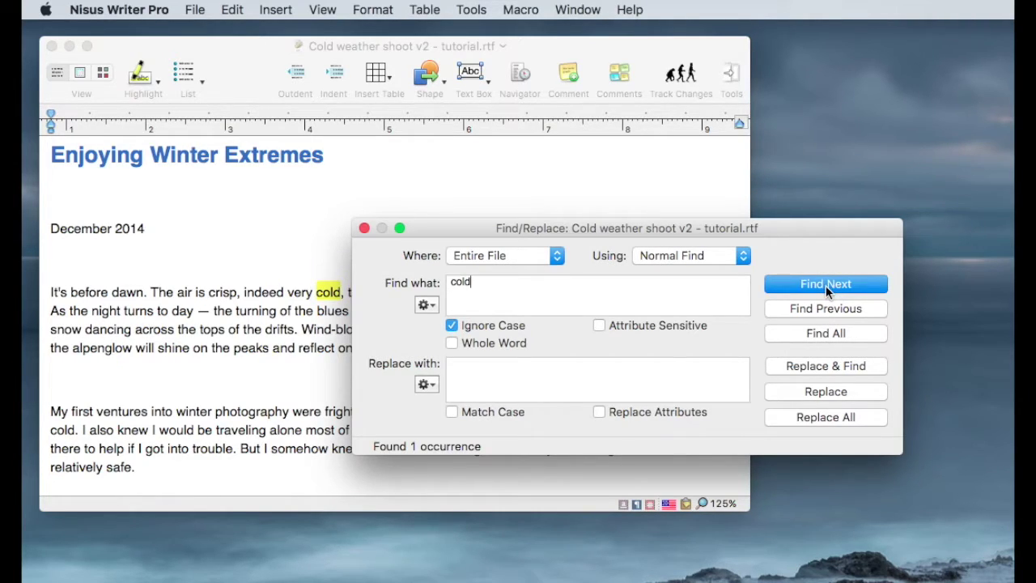
pyautogui.click(827, 285)
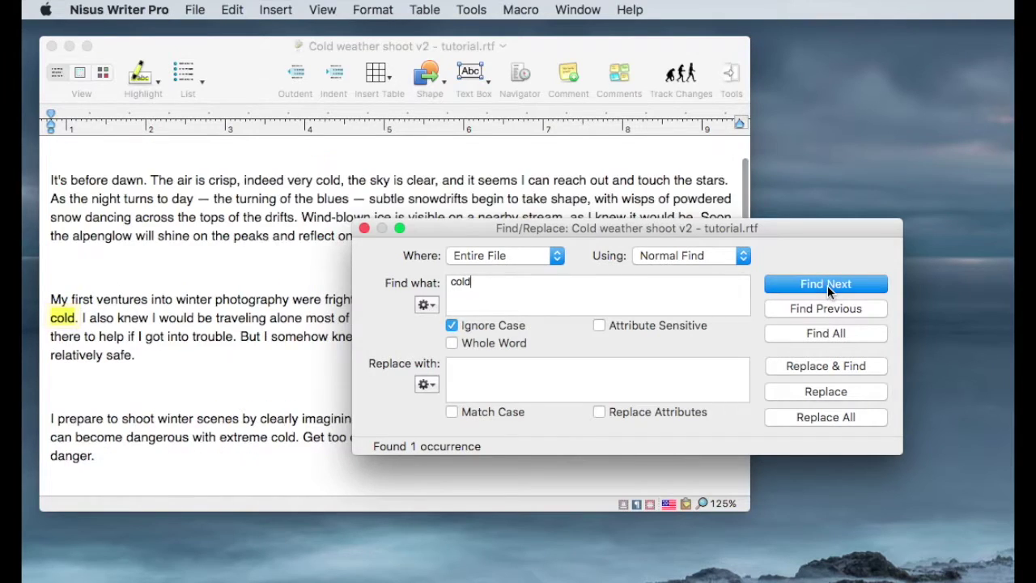
pyautogui.click(829, 332)
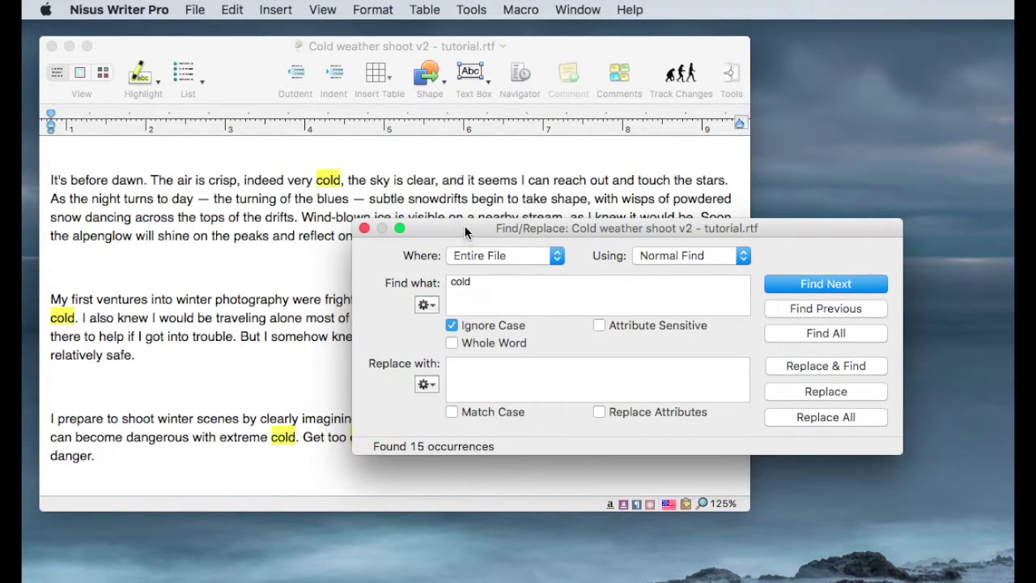
# - Review the highlighted 'cold' matches in the essay before returning to Find/Replace
pyautogui.moveTo(455, 224); pyautogui.dragTo(540, 311)
pyautogui.scroll(3, 449, 178)
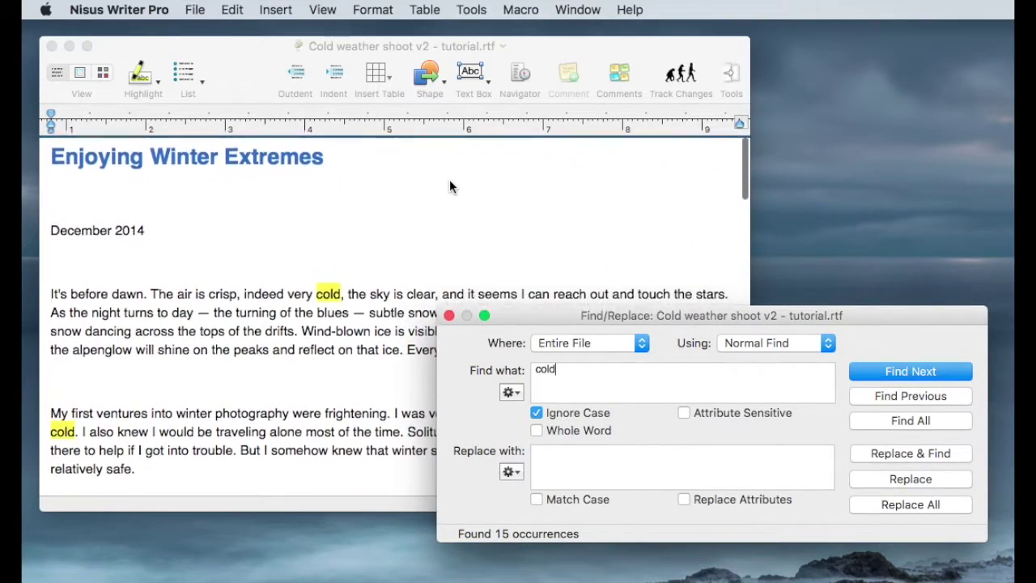
pyautogui.scroll(-3, 450, 178)
pyautogui.click(253, 283)
pyautogui.scroll(-6, 254, 283)
pyautogui.scroll(-5, 253, 283)
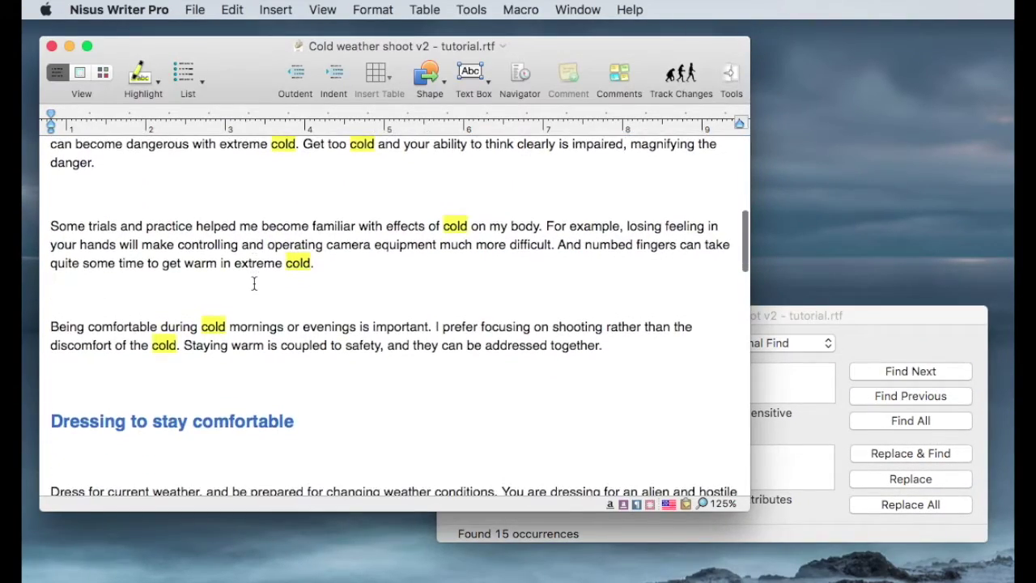
pyautogui.scroll(10, 253, 283)
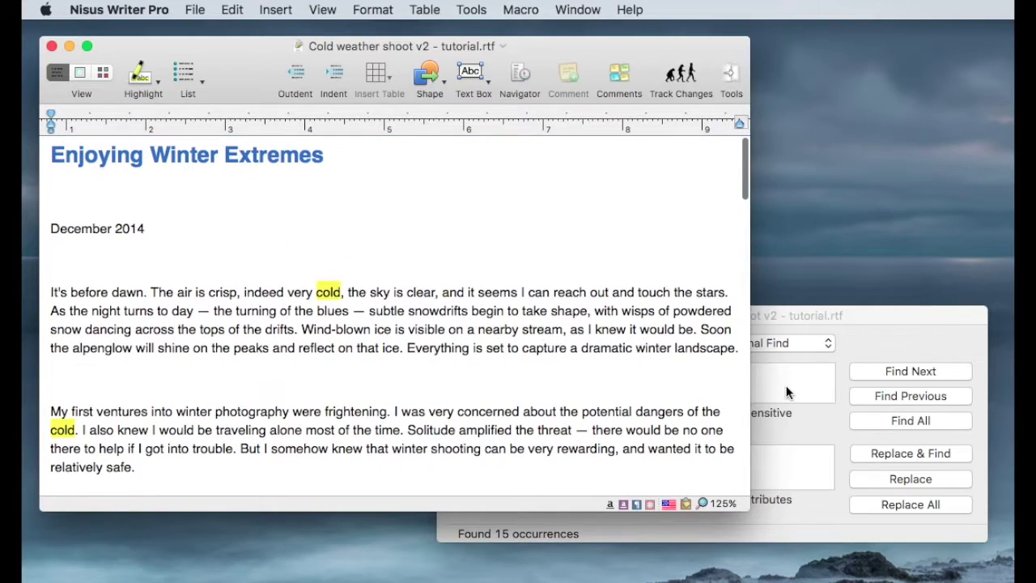
pyautogui.click(842, 312)
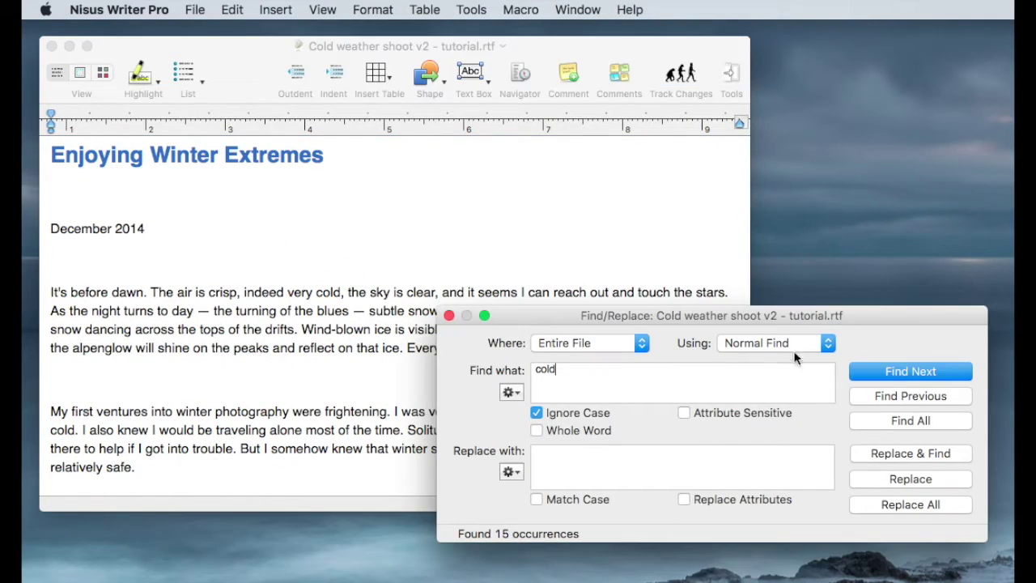
# - Replace all occurrences of 'cold' with 'COLD'
pyautogui.click(556, 455)
pyautogui.write('COLD')
pyautogui.click(922, 506)
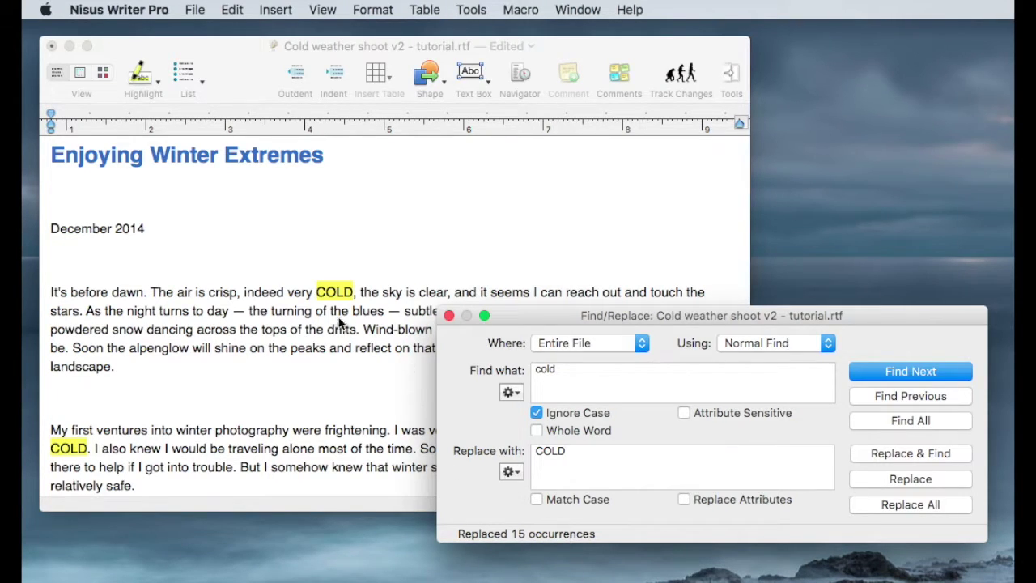
# - Scroll through the essay to check the highlighted uppercase COLD replacements
pyautogui.click(443, 215)
pyautogui.scroll(-5, 444, 215)
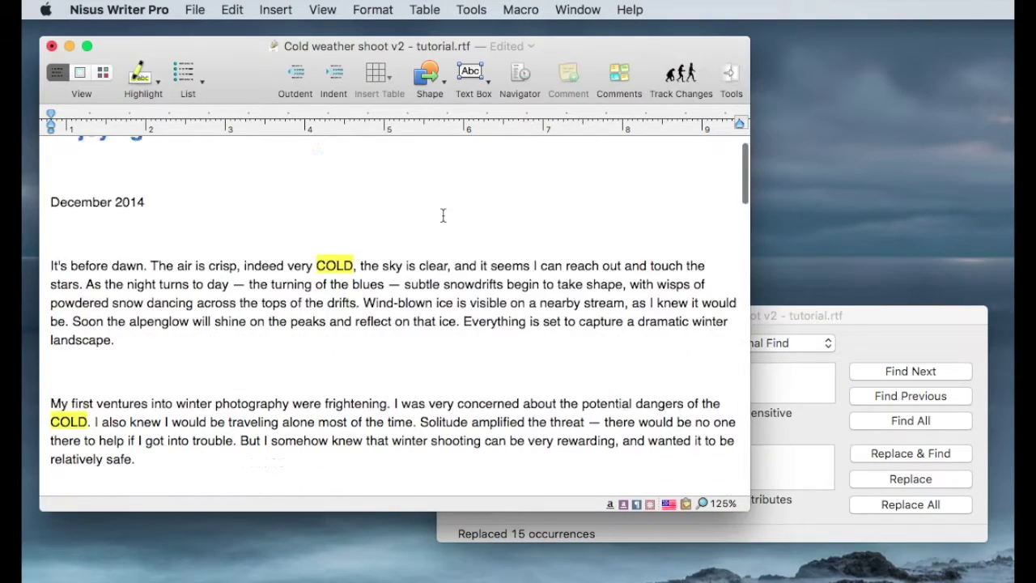
pyautogui.scroll(-6, 443, 215)
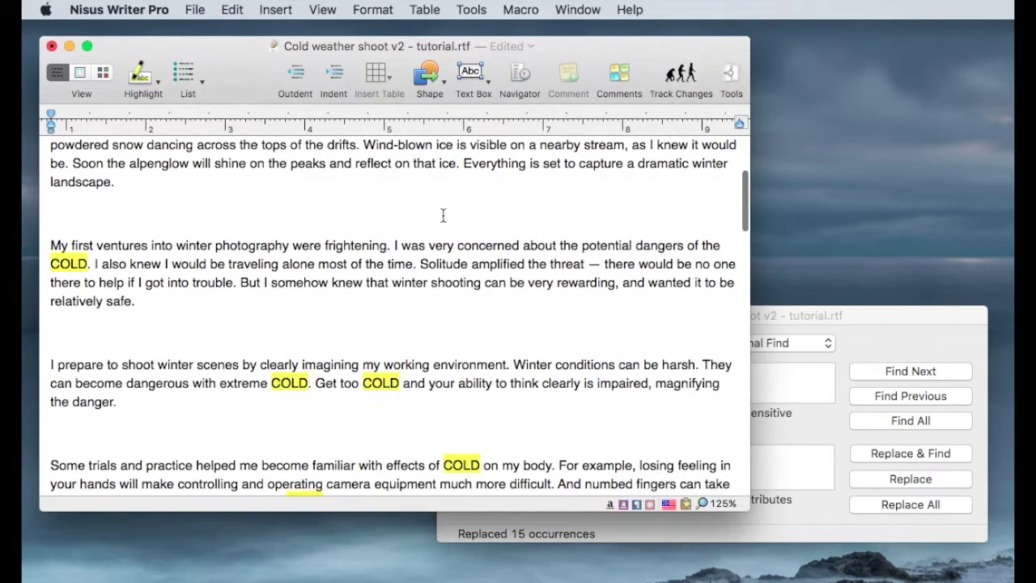
pyautogui.scroll(-10, 443, 223)
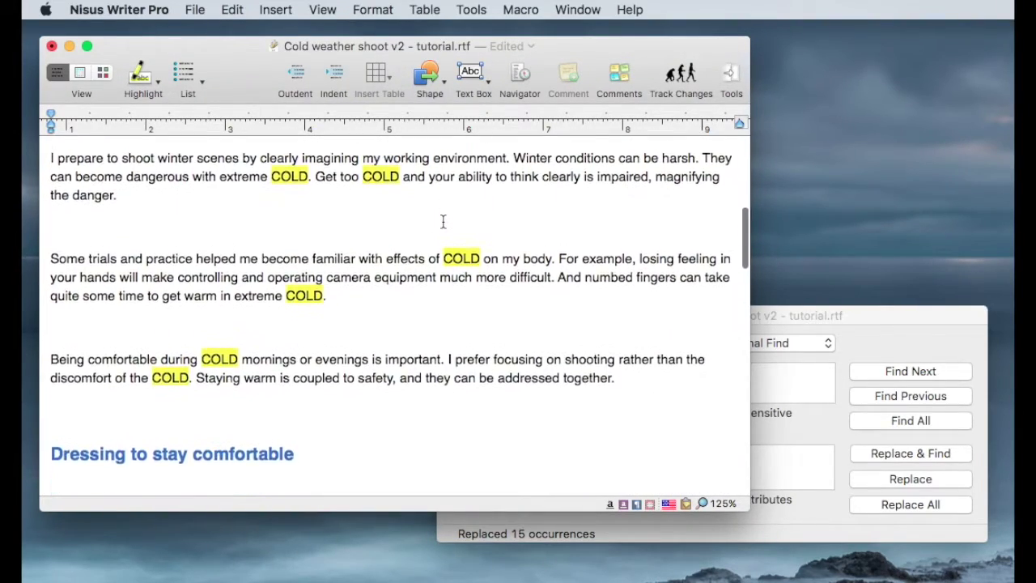
pyautogui.scroll(-8, 444, 223)
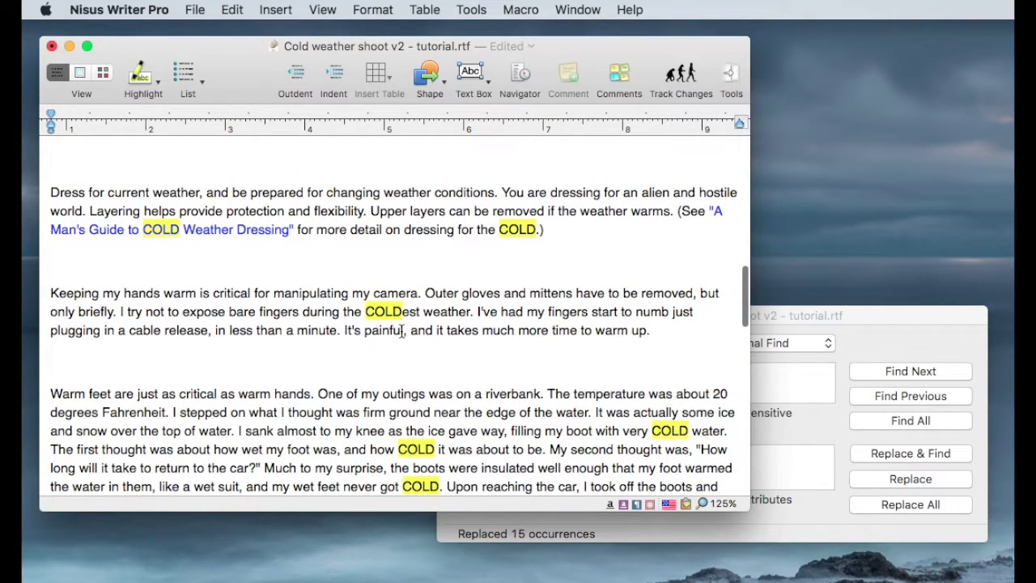
pyautogui.scroll(-1, 408, 387)
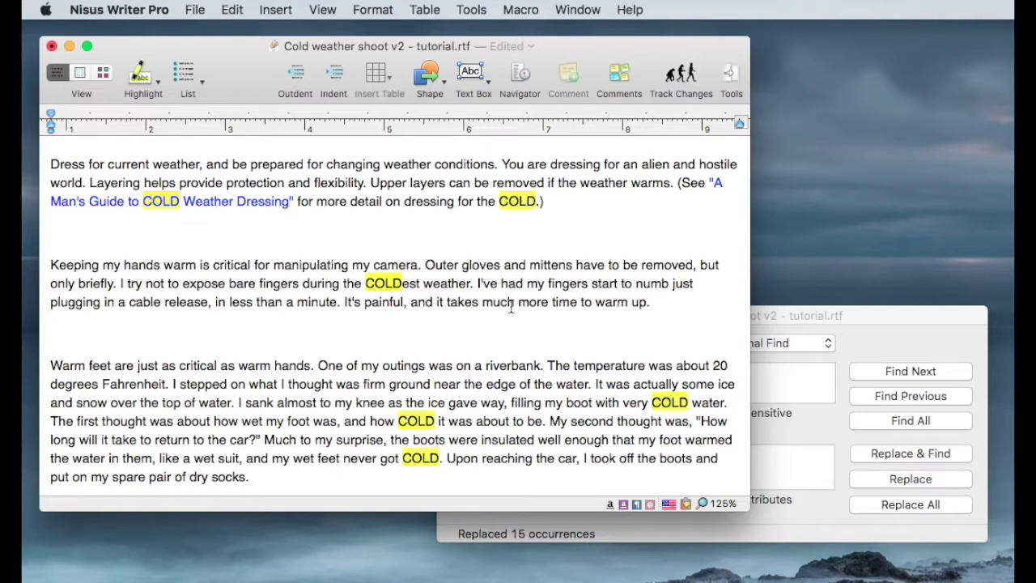
pyautogui.scroll(10, 608, 234)
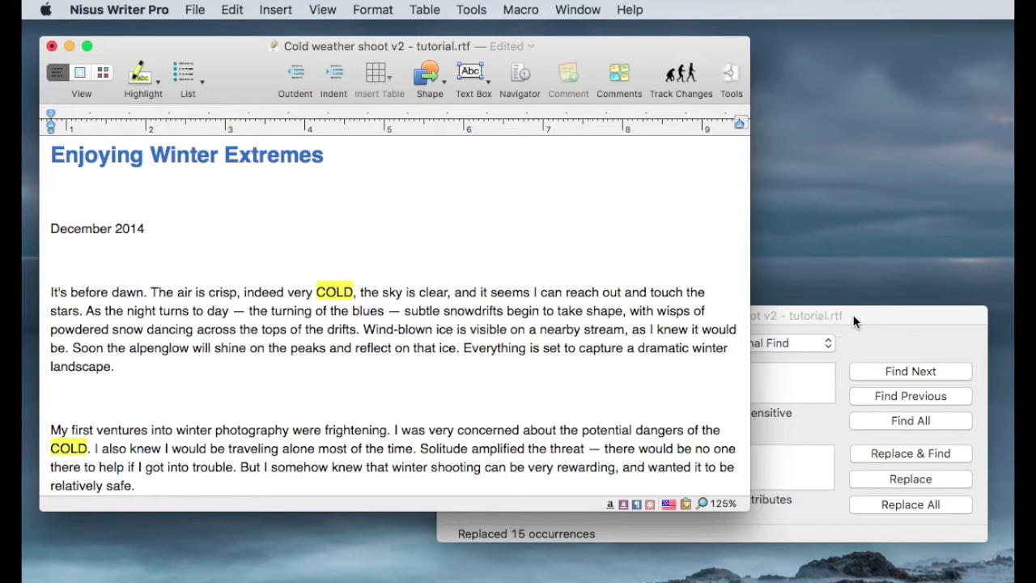
# - Clear 'COLD' from Replace with and 'cold' from Find what
pyautogui.click(847, 315)
pyautogui.moveTo(851, 315); pyautogui.dragTo(841, 314)
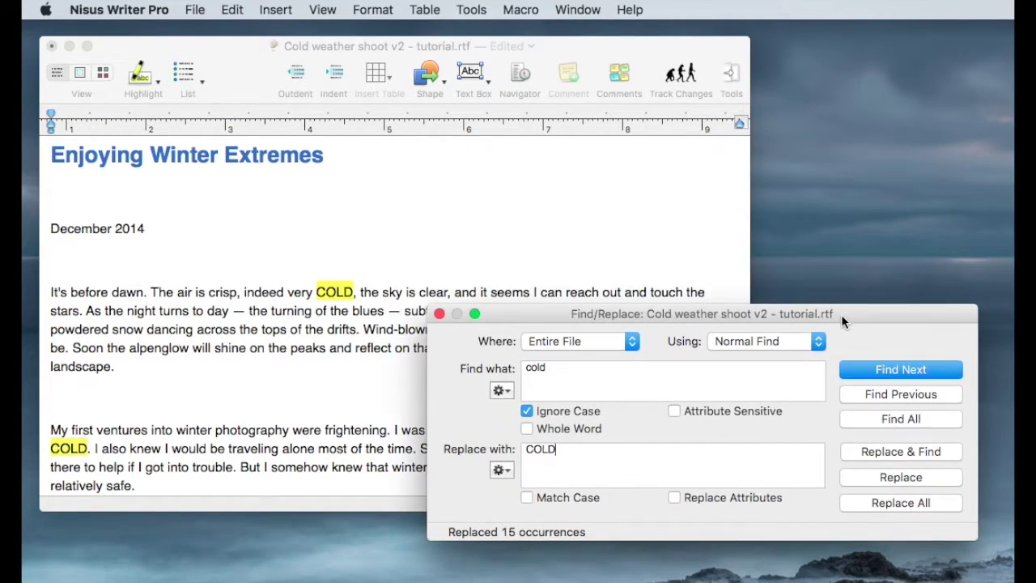
pyautogui.moveTo(590, 445); pyautogui.dragTo(495, 451)
pyautogui.press('BackSpace')
pyautogui.moveTo(552, 367); pyautogui.dragTo(503, 368)
pyautogui.press('BackSpace')
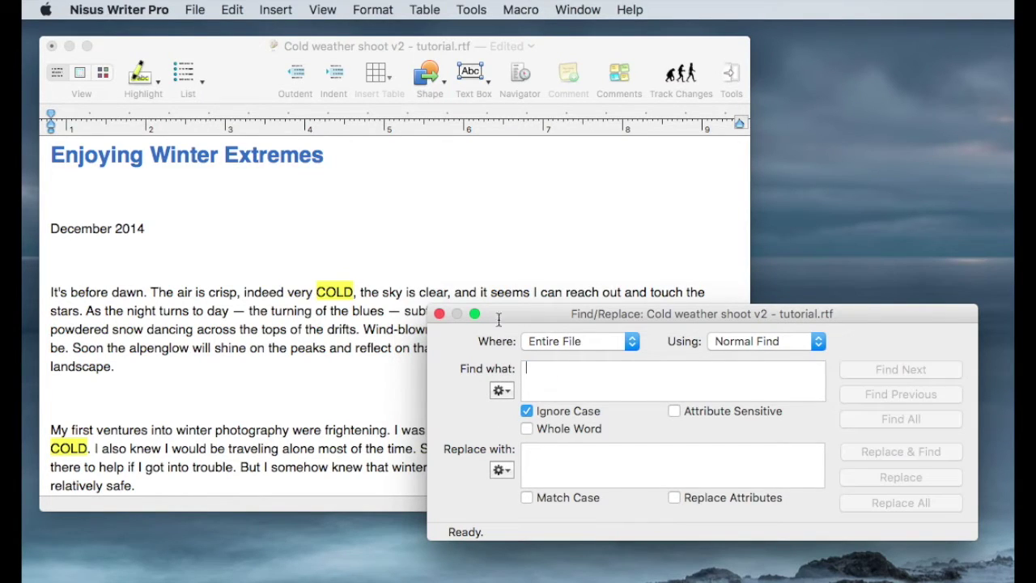
# - Remove the yellow find highlights from the essay and review it
pyautogui.click(482, 218)
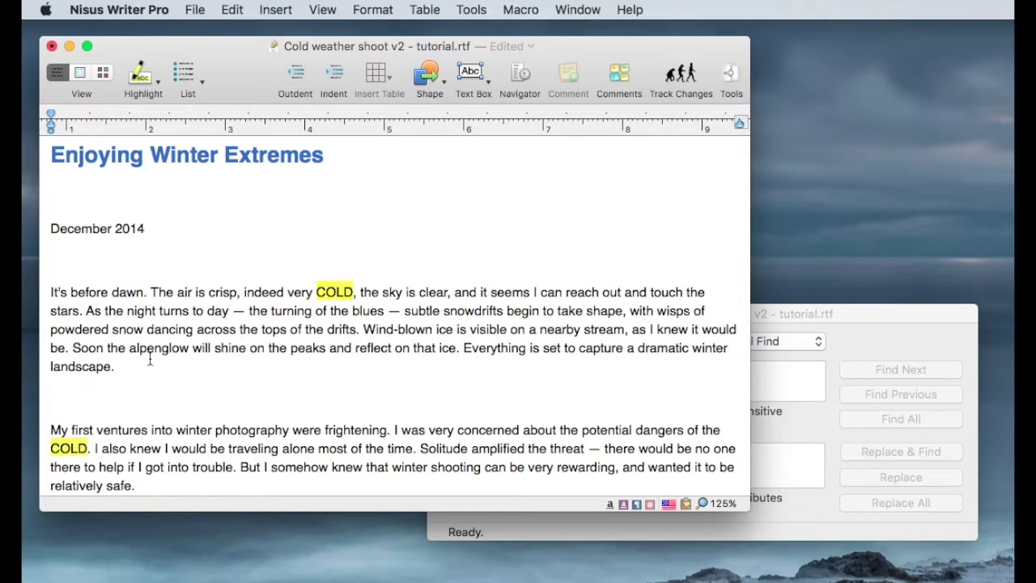
pyautogui.click(97, 396)
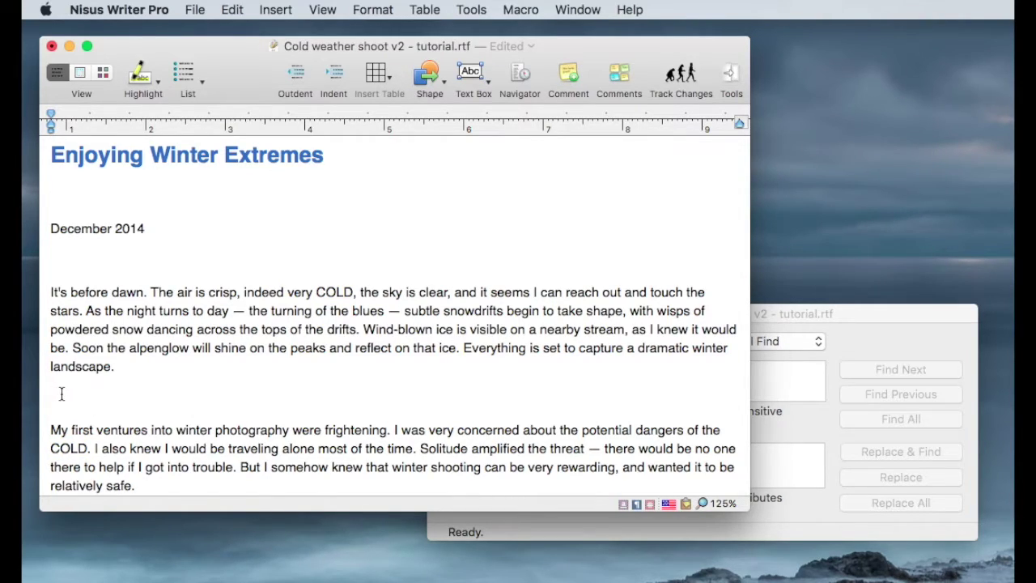
pyautogui.scroll(-5, 187, 385)
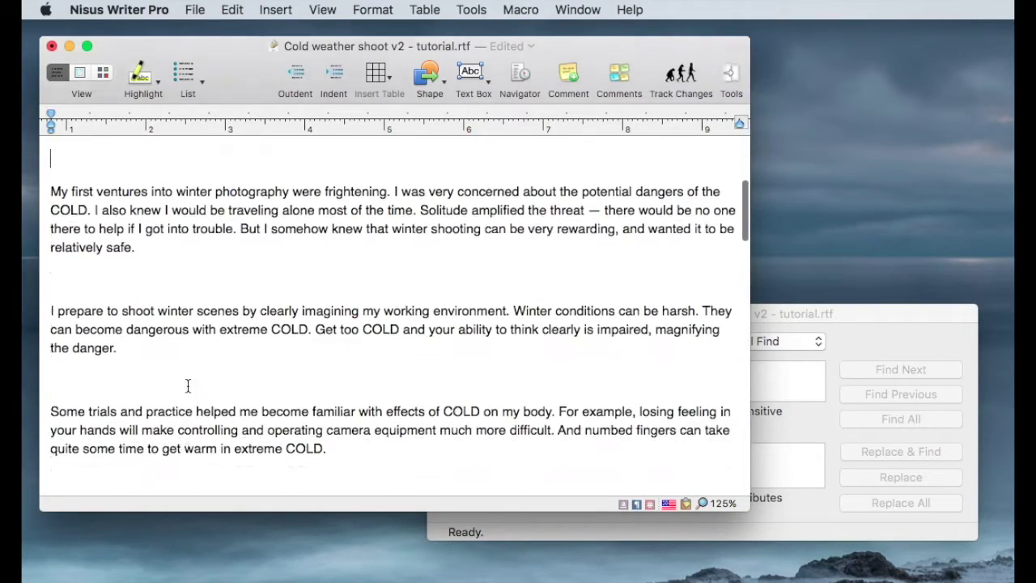
pyautogui.scroll(-10, 188, 386)
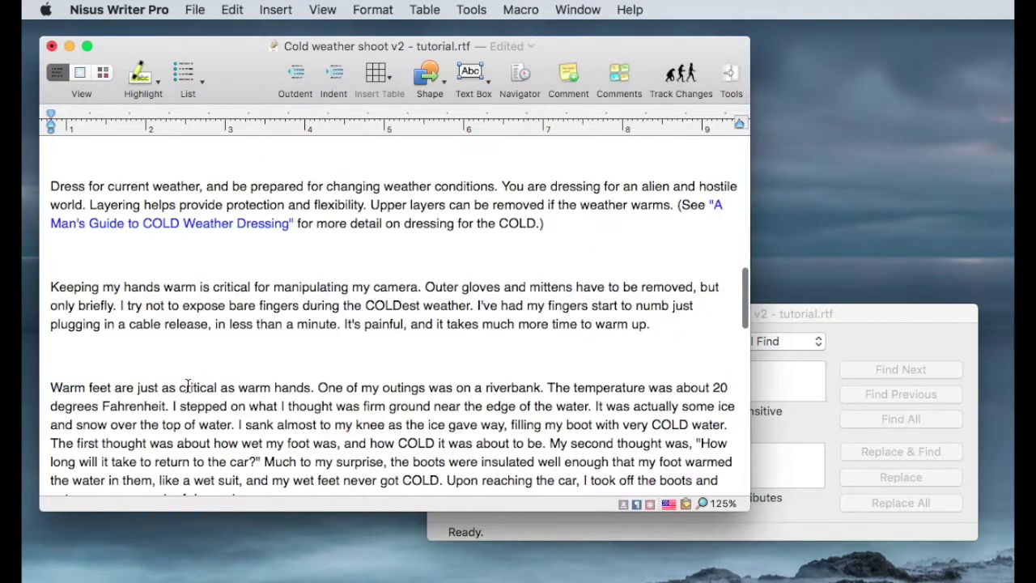
pyautogui.scroll(-6, 188, 387)
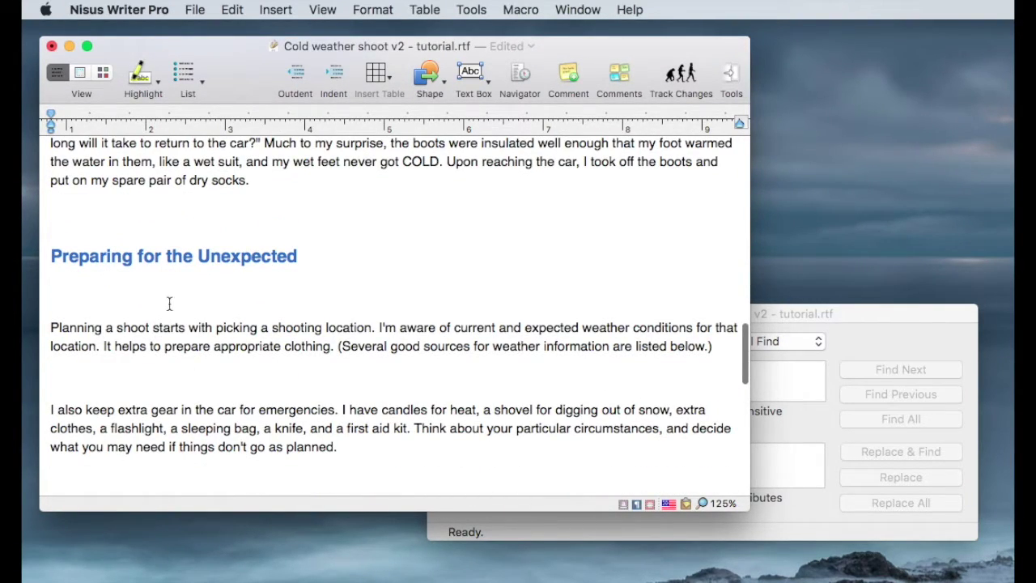
pyautogui.scroll(4, 275, 251)
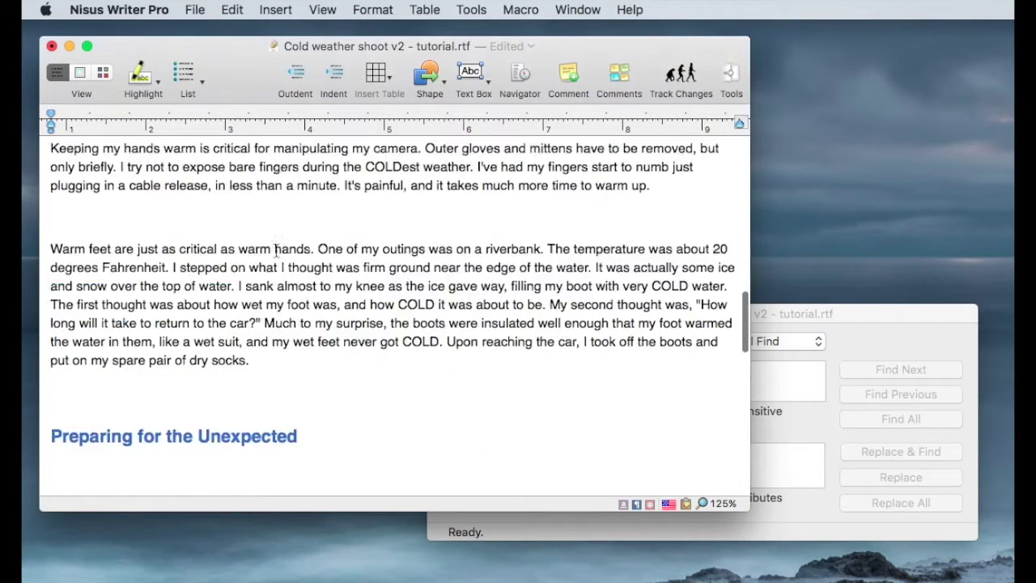
pyautogui.scroll(14, 275, 251)
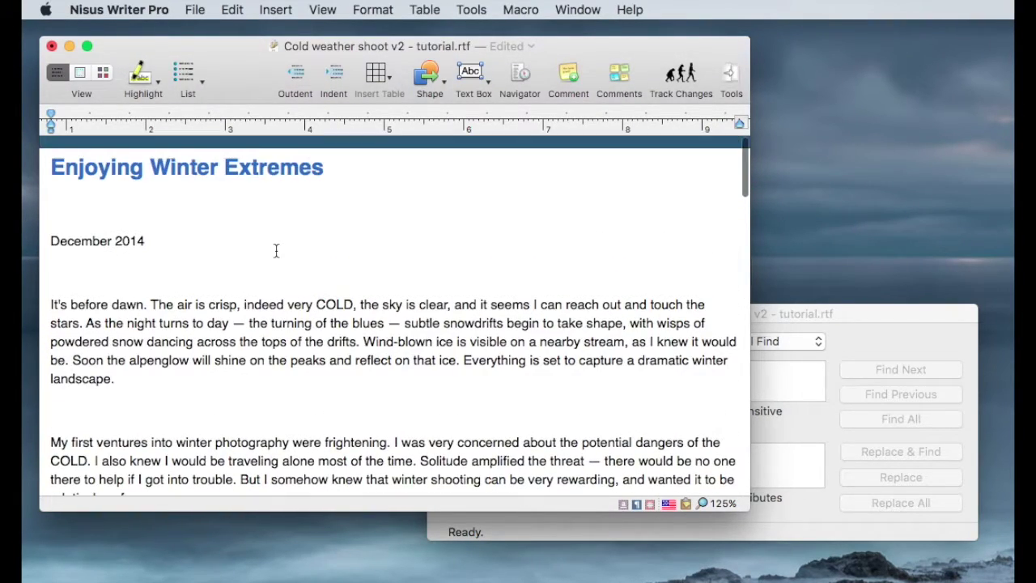
pyautogui.click(816, 316)
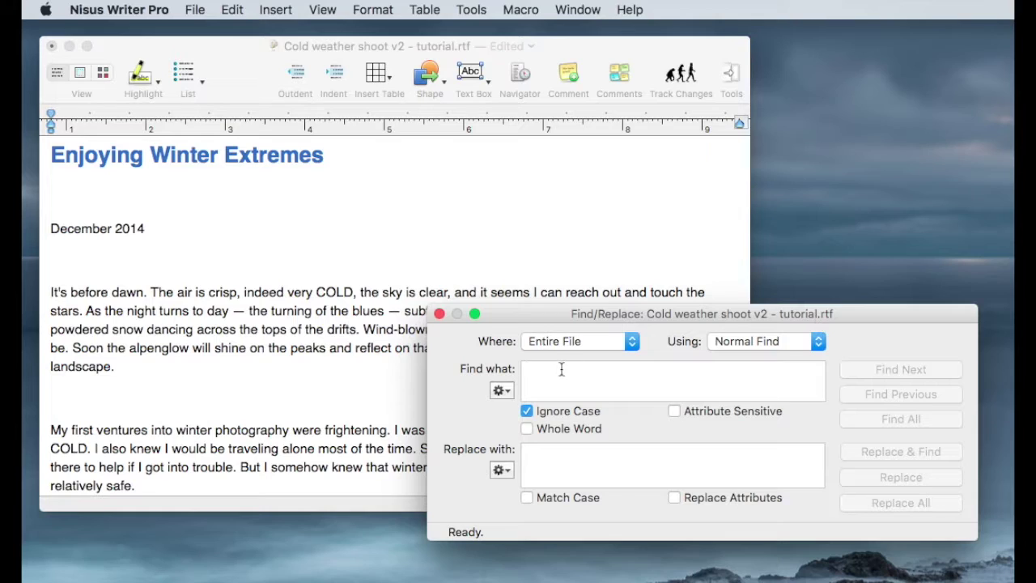
# - Switch the search mode to PowerFind
pyautogui.click(505, 390)
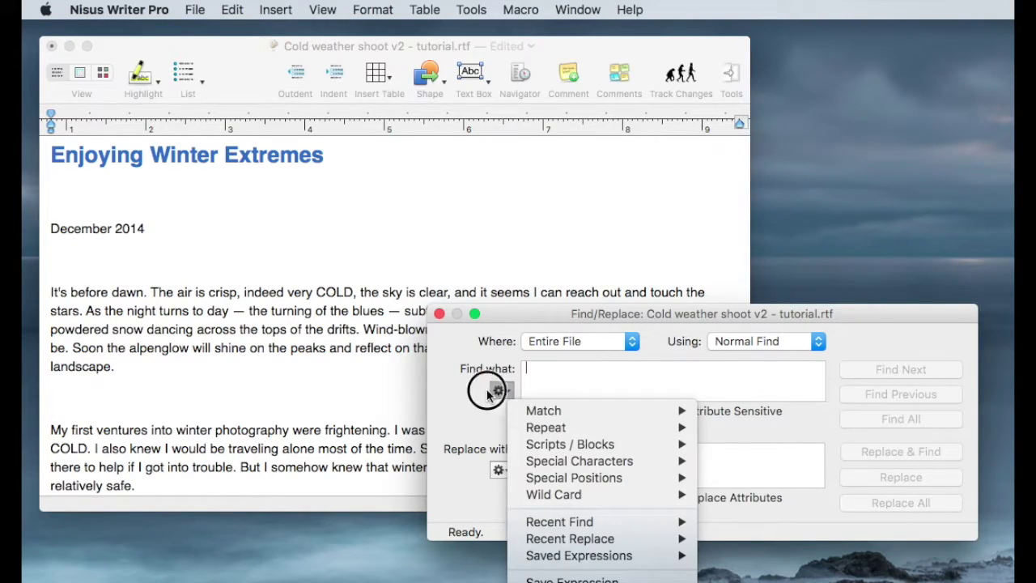
pyautogui.press('Escape')
pyautogui.click(762, 341)
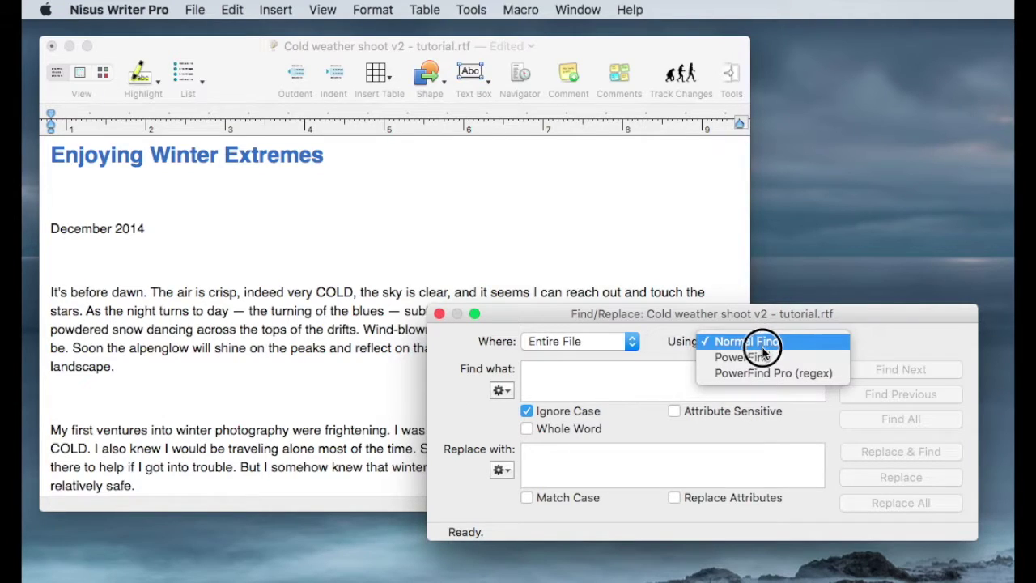
pyautogui.click(758, 357)
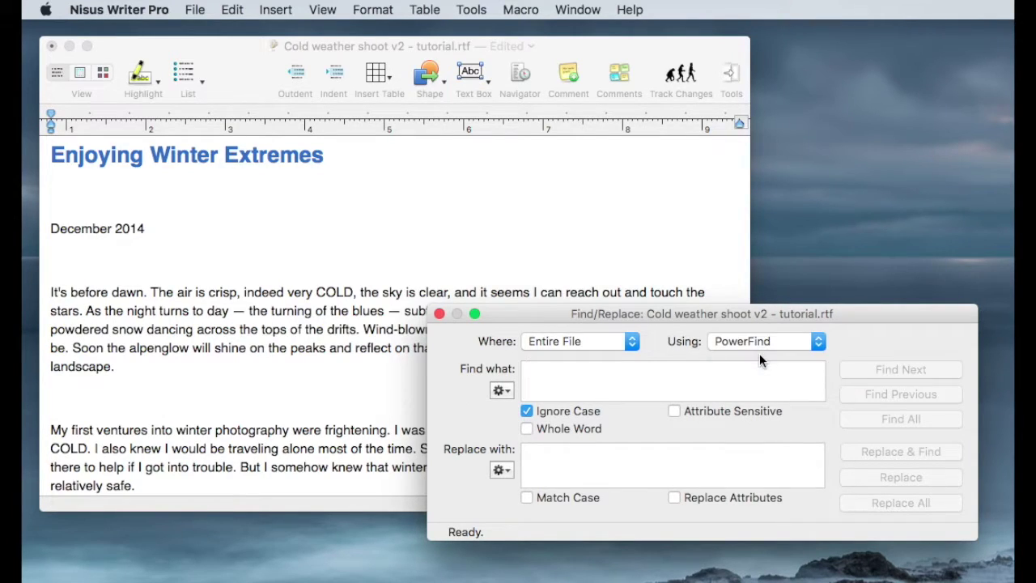
# - Put two Return tokens into Find what to match double paragraph returns
pyautogui.click(503, 390)
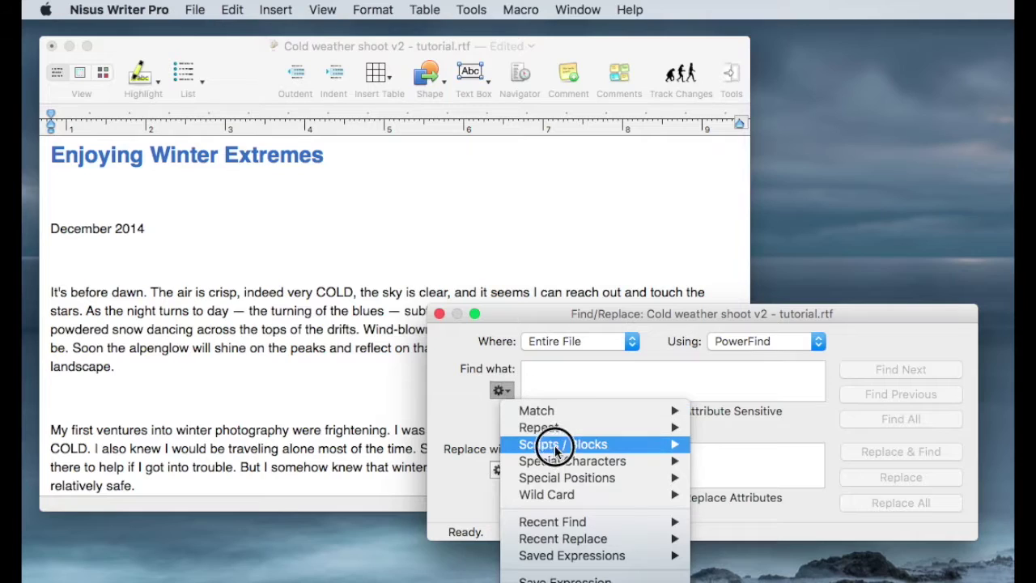
pyautogui.moveTo(562, 462)
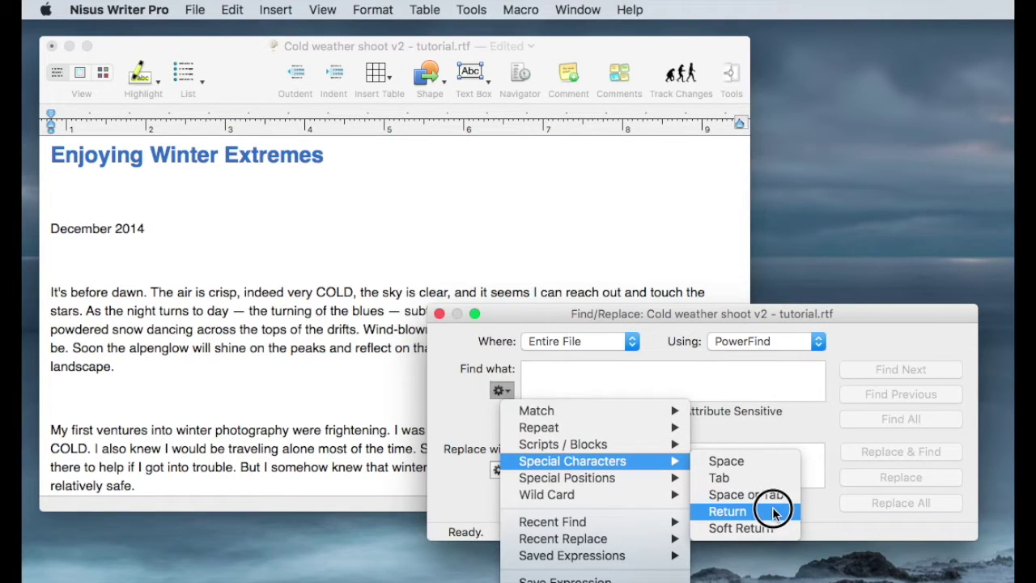
pyautogui.click(743, 510)
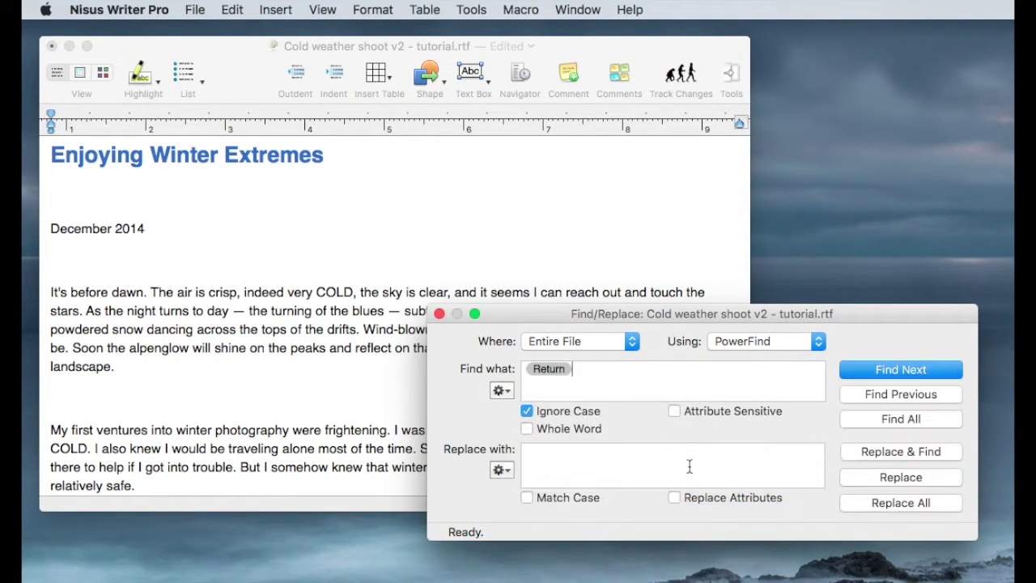
pyautogui.click(504, 388)
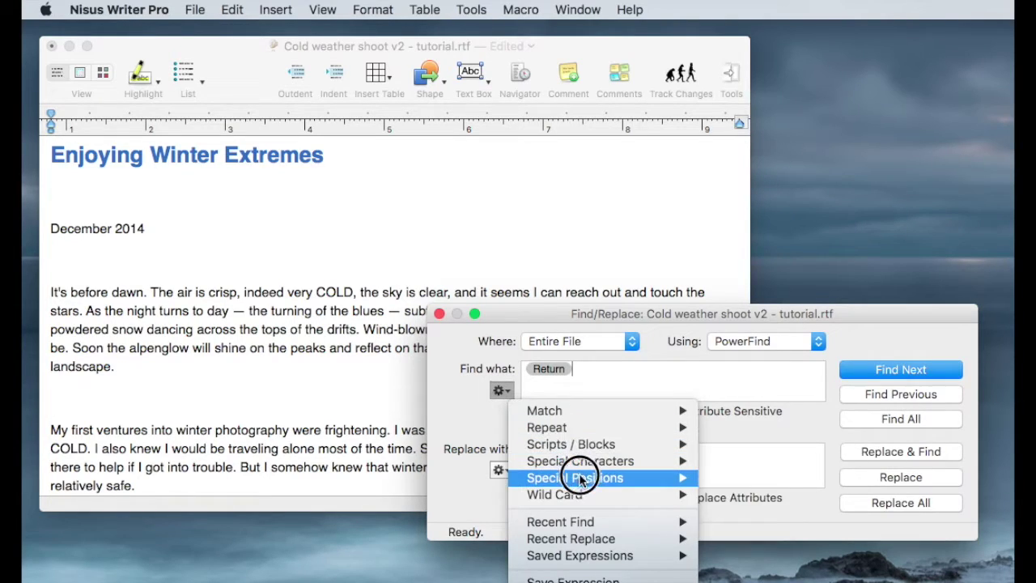
pyautogui.moveTo(582, 461)
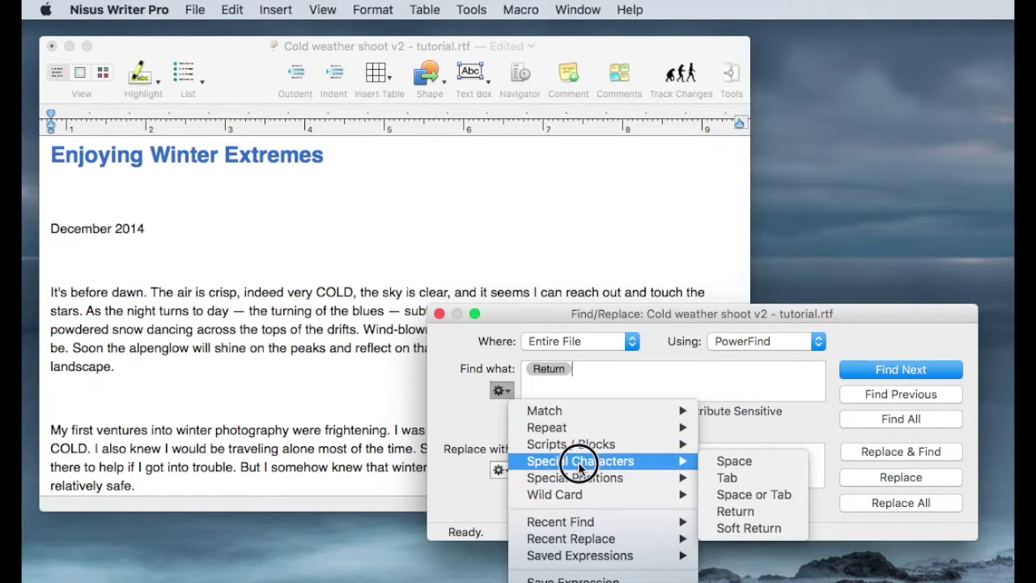
pyautogui.click(763, 510)
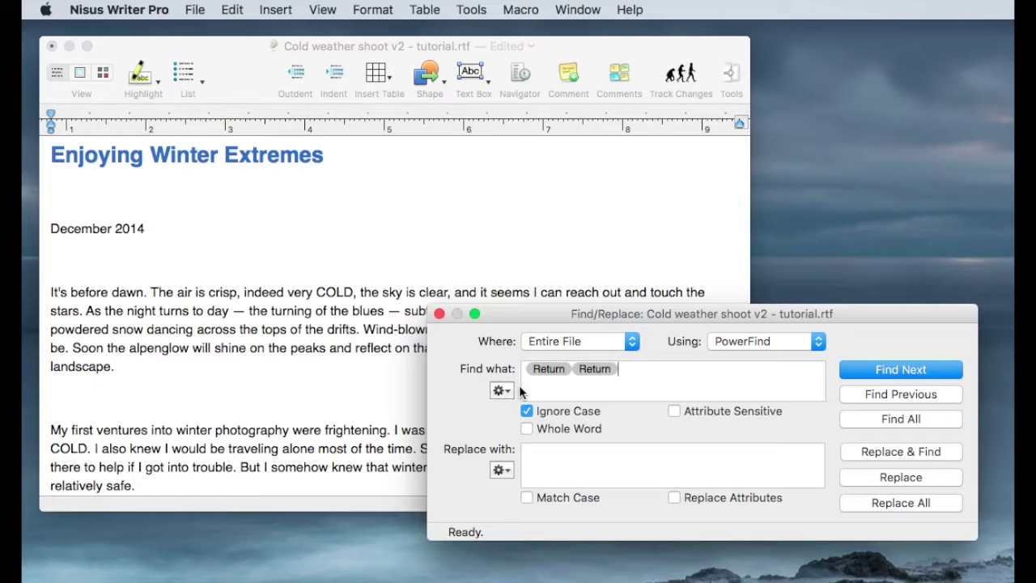
# - Set Replace with to a single Return and replace all 19 double returns
pyautogui.click(502, 470)
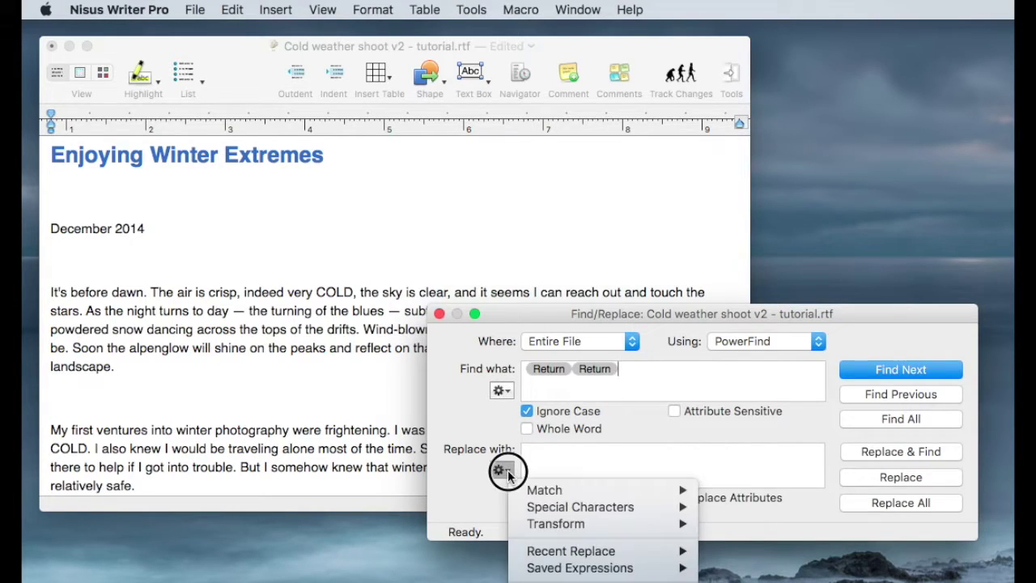
pyautogui.moveTo(582, 507)
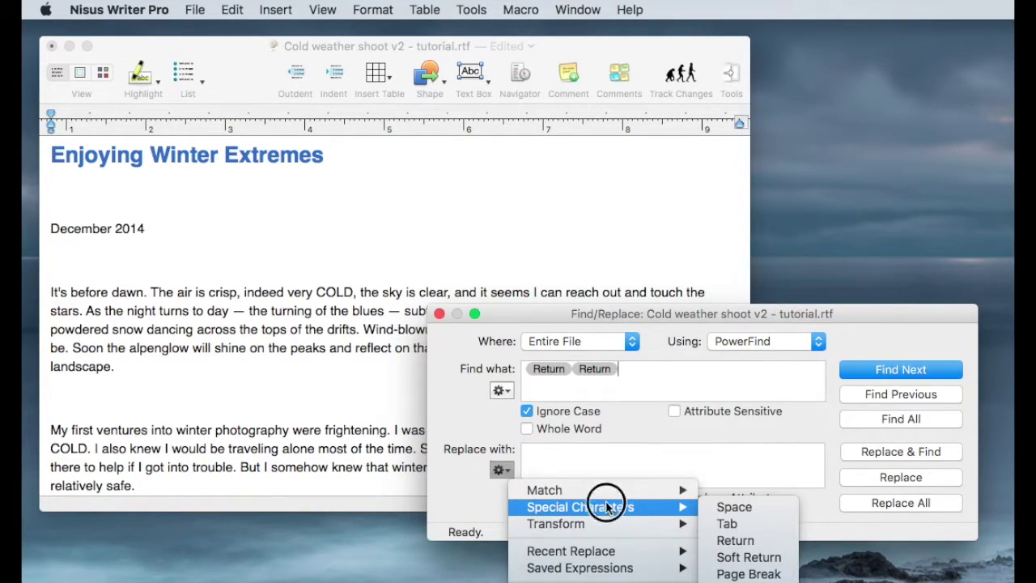
pyautogui.click(762, 547)
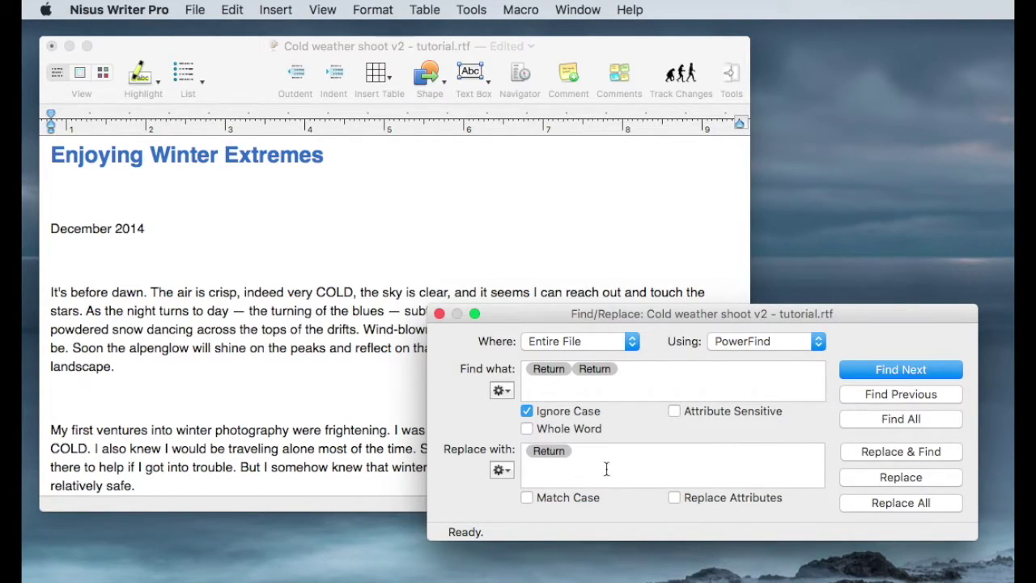
pyautogui.click(915, 504)
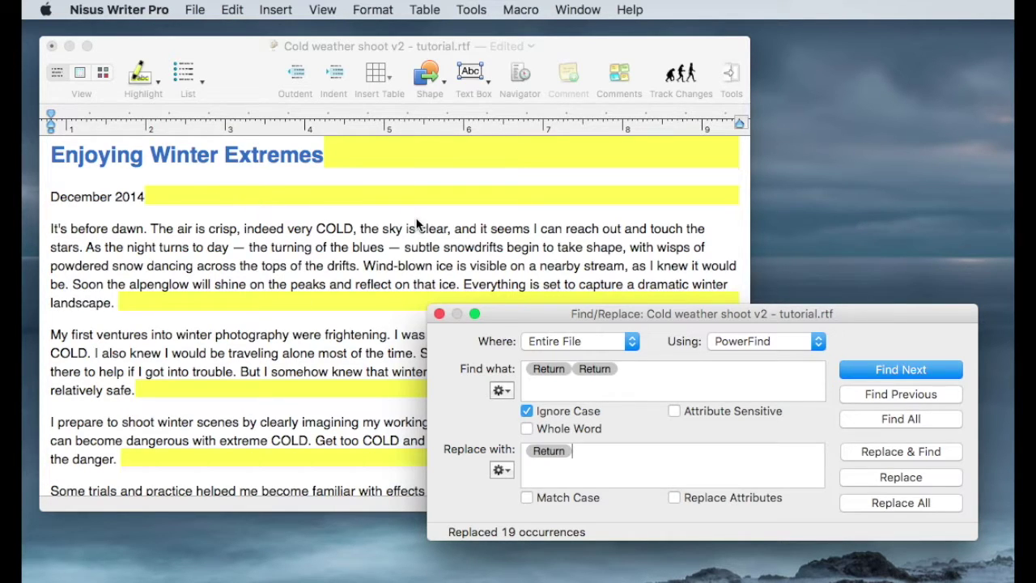
pyautogui.scroll(-10, 294, 338)
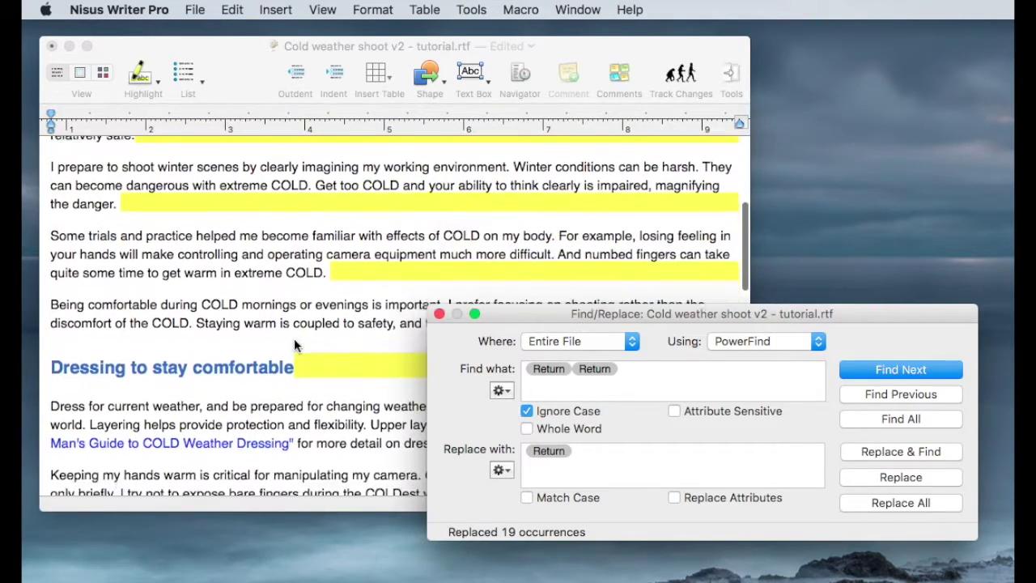
# - Clear the yellow replacement highlights and scroll to confirm paragraphs have no blank lines
pyautogui.scroll(-8, 294, 338)
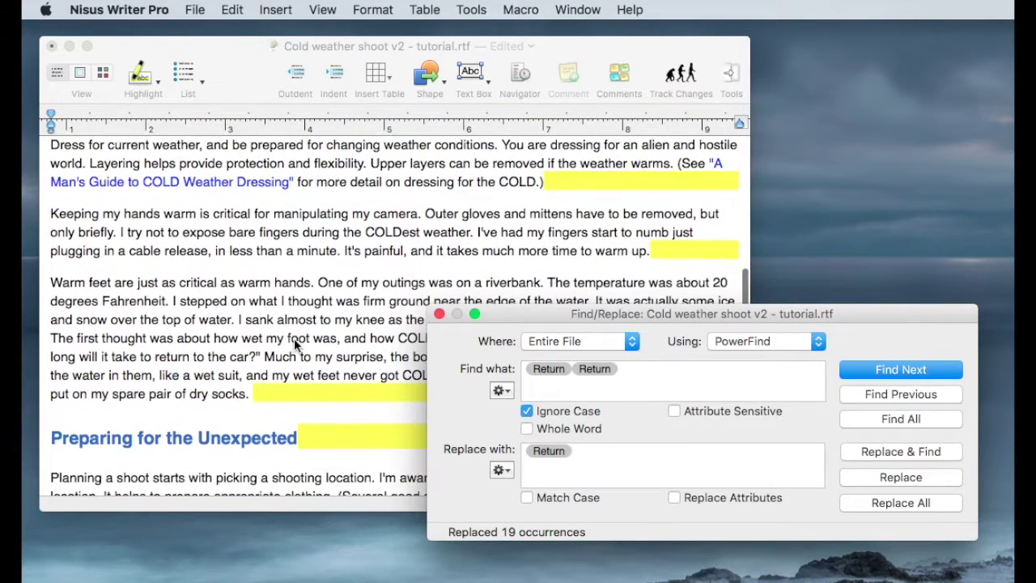
pyautogui.scroll(-1, 294, 338)
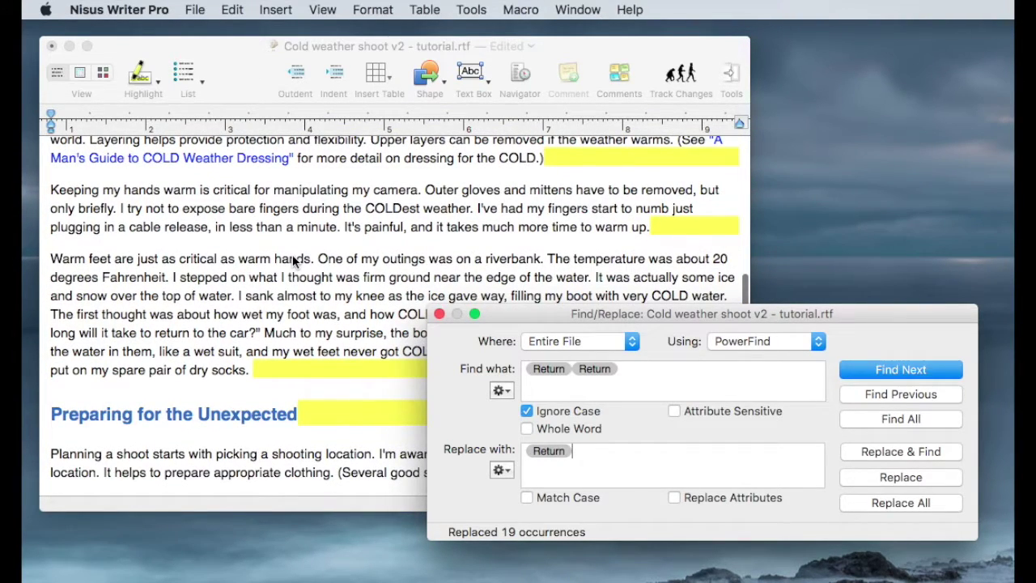
pyautogui.click(296, 259)
pyautogui.click(294, 258)
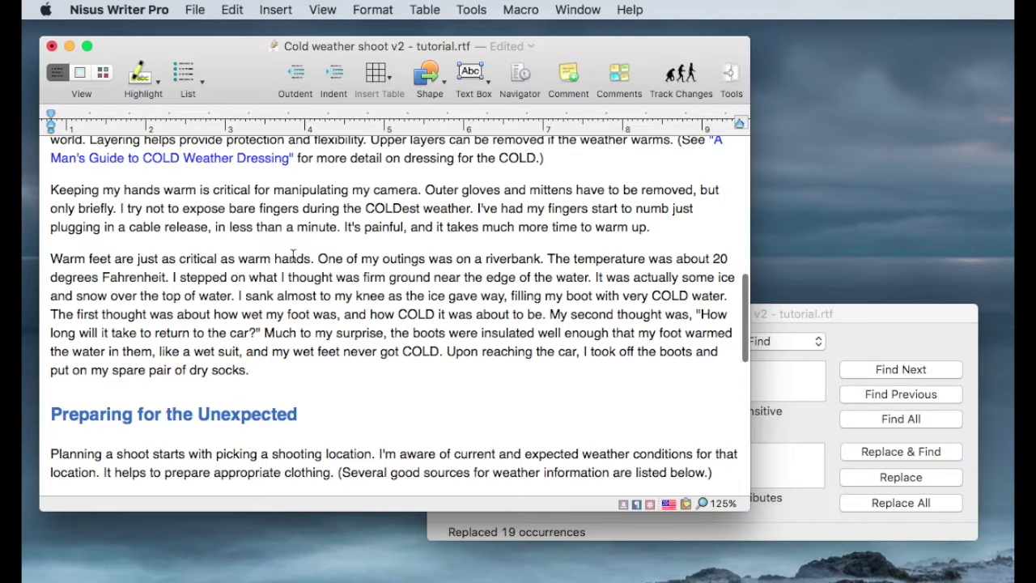
pyautogui.scroll(15, 293, 257)
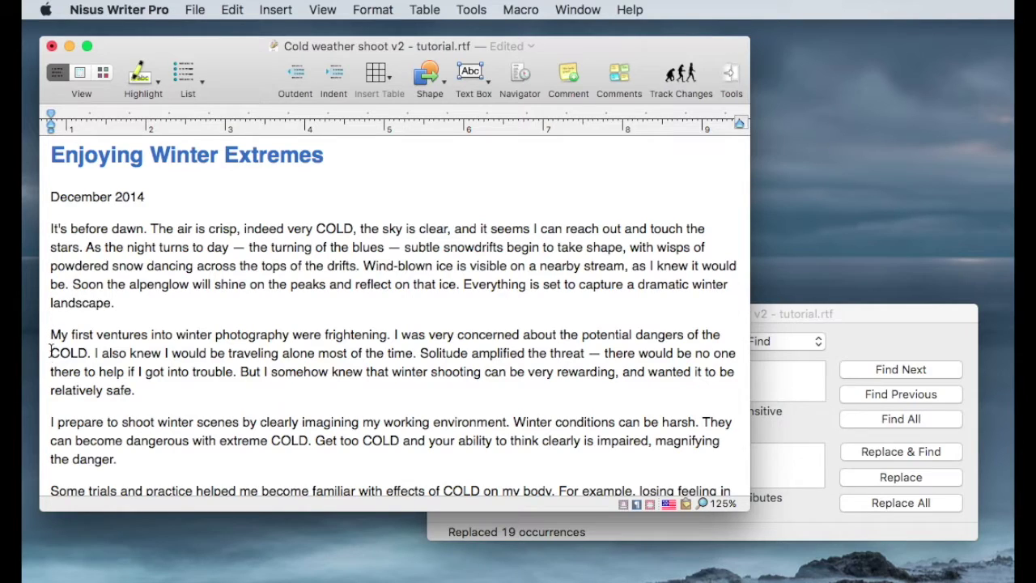
pyautogui.scroll(-6, 267, 428)
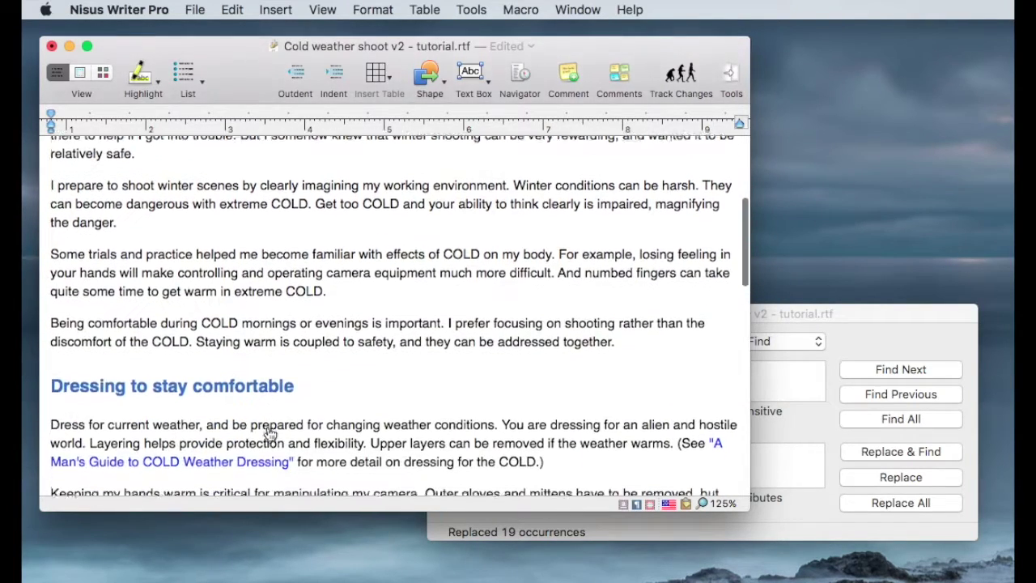
pyautogui.scroll(-2, 269, 433)
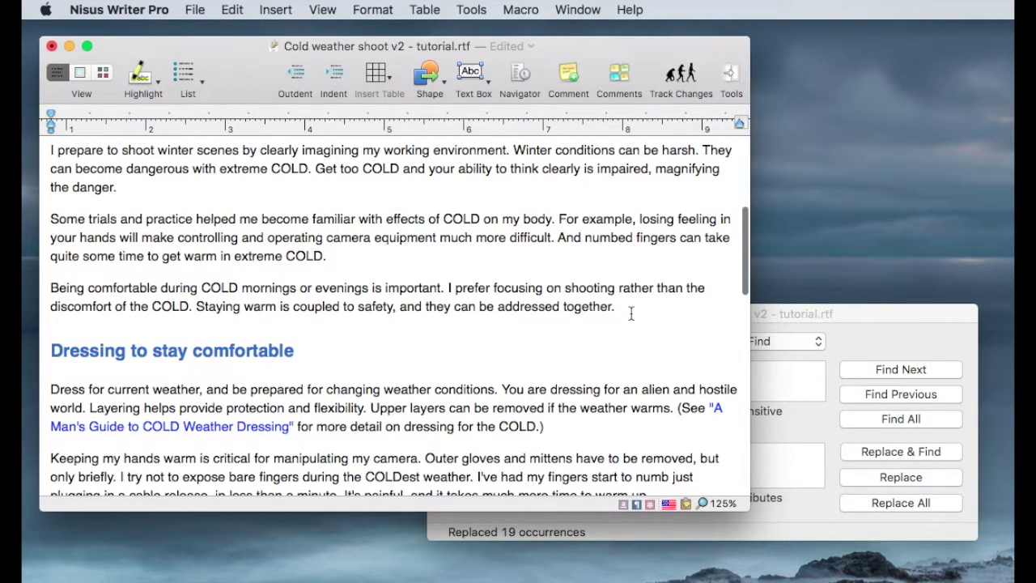
pyautogui.click(845, 324)
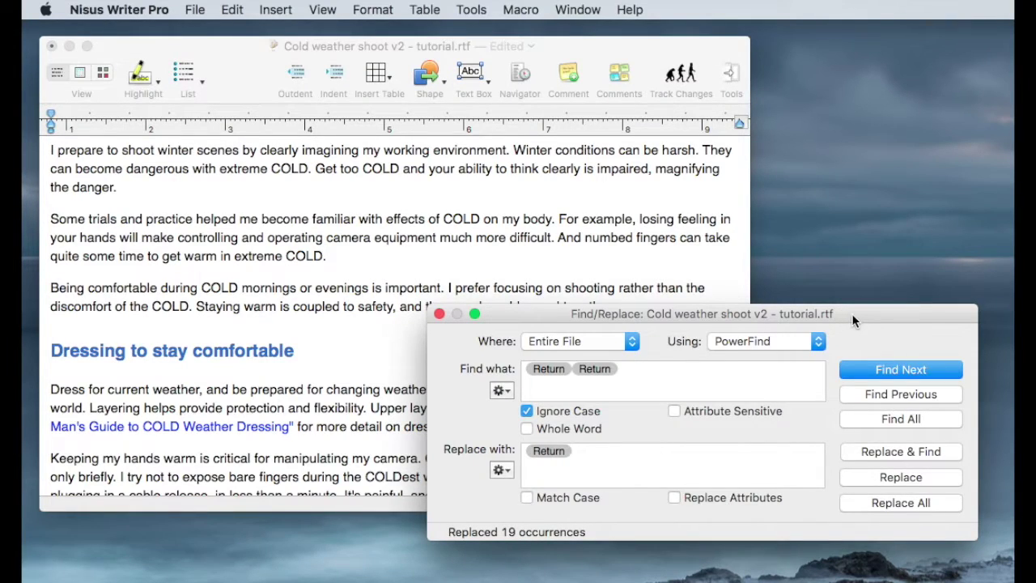
# - Delete the Return token from Replace with and both Return tokens from Find what
pyautogui.moveTo(588, 454); pyautogui.dragTo(492, 456)
pyautogui.press('BackSpace')
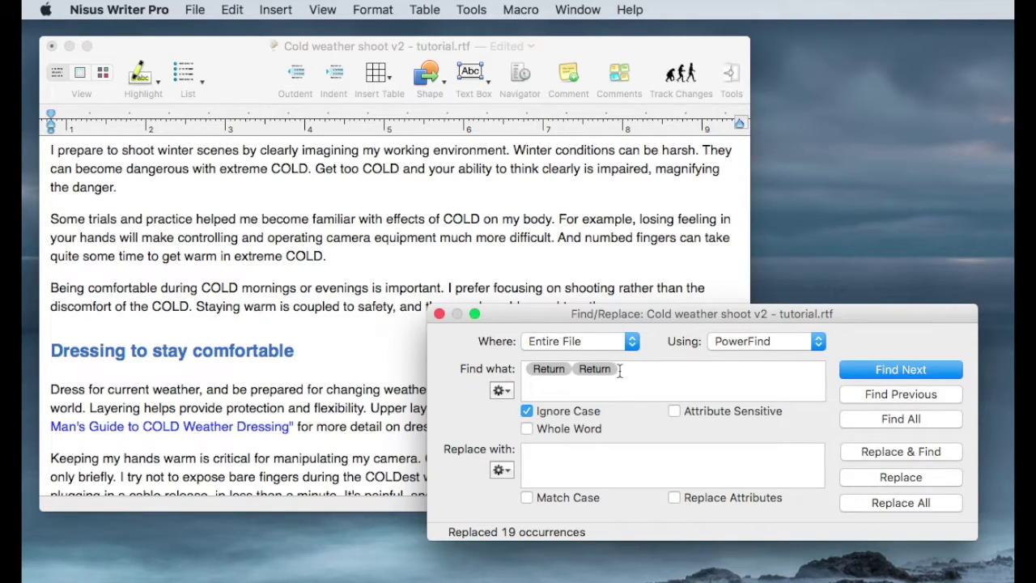
pyautogui.moveTo(619, 371); pyautogui.dragTo(497, 370)
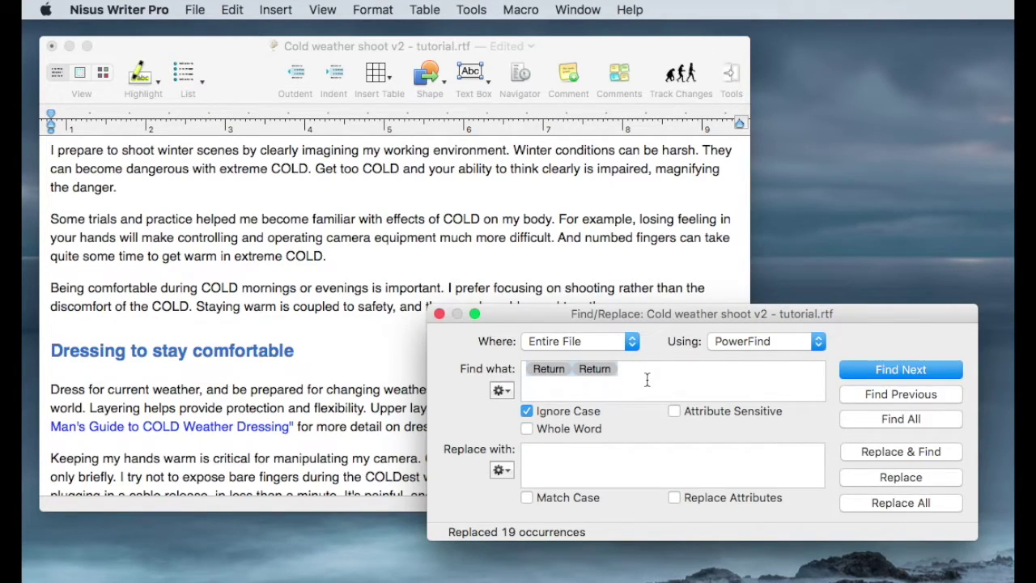
pyautogui.press('BackSpace')
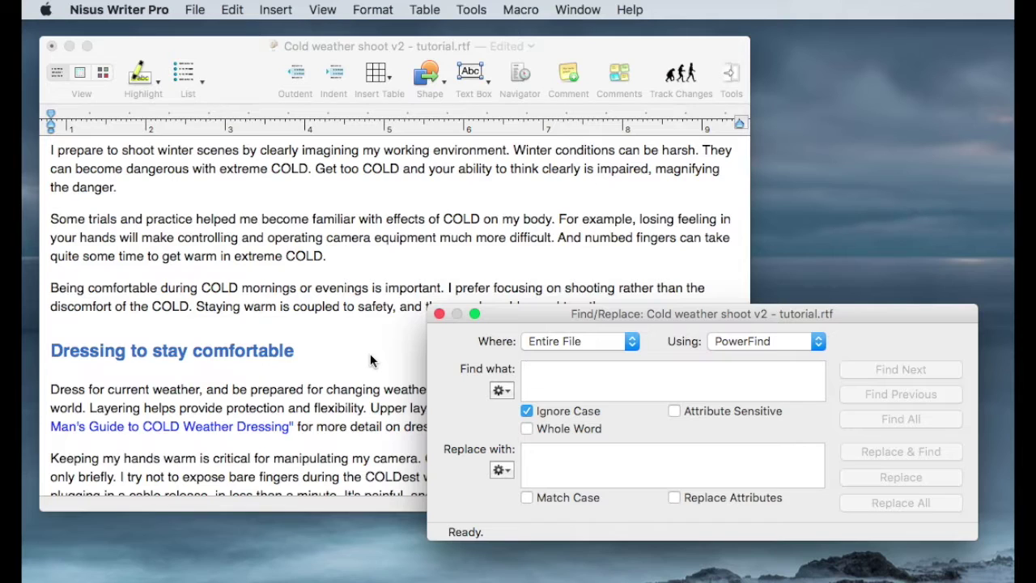
pyautogui.scroll(10, 369, 353)
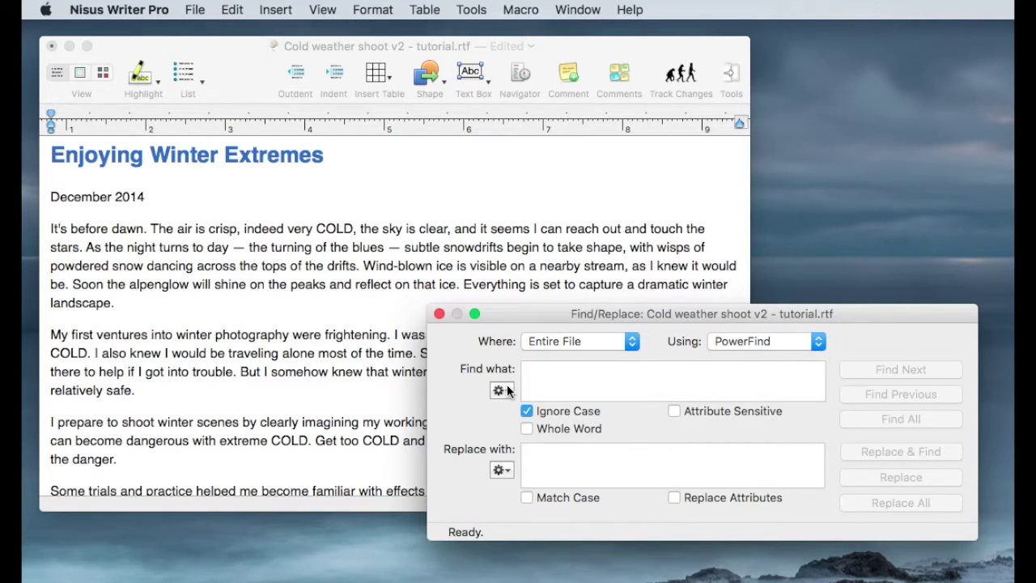
pyautogui.click(501, 390)
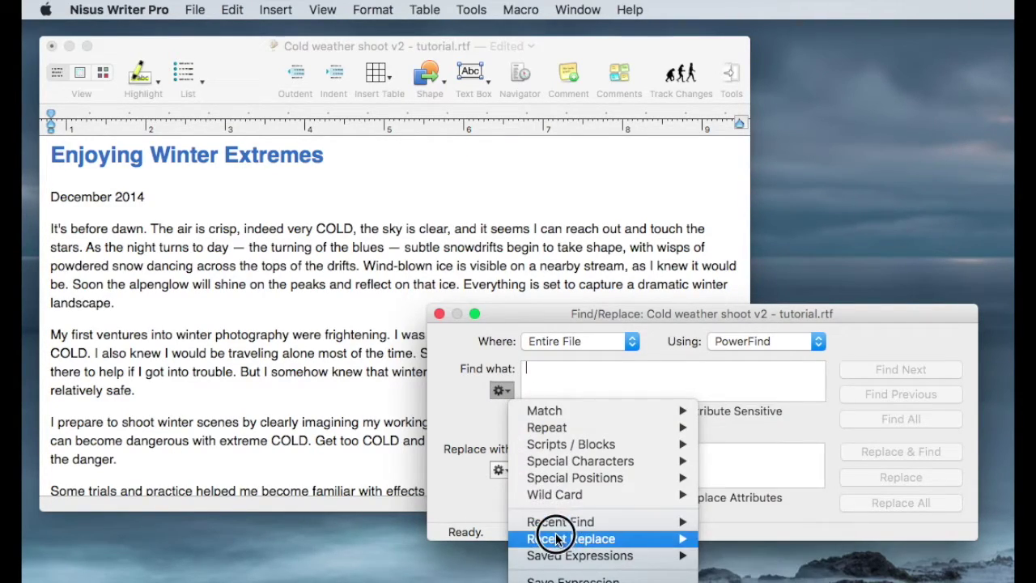
# - Build the PowerFind pattern Start of Paragraph followed by the AnyTextCharacter wildcard
pyautogui.moveTo(557, 484)
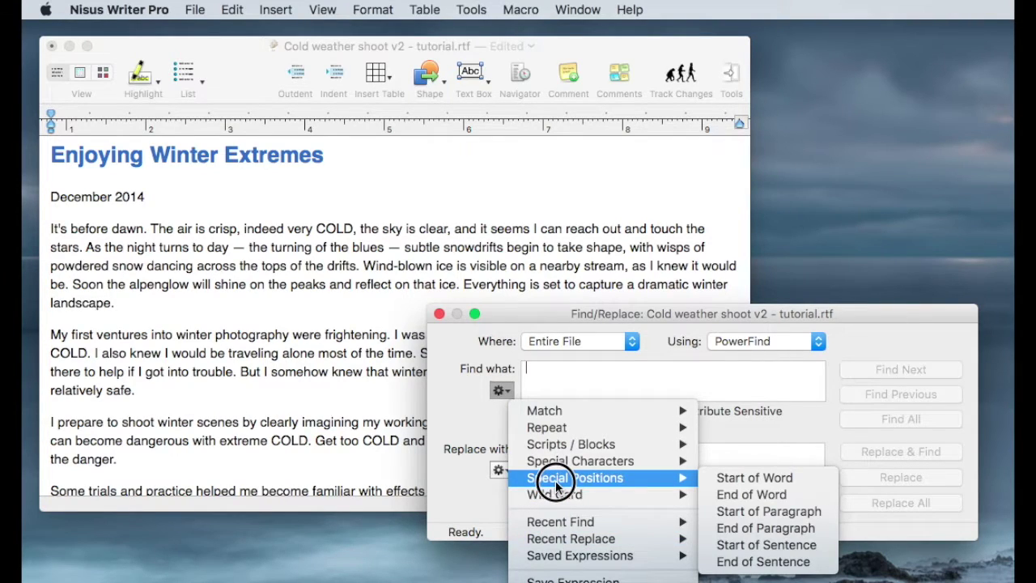
pyautogui.click(739, 516)
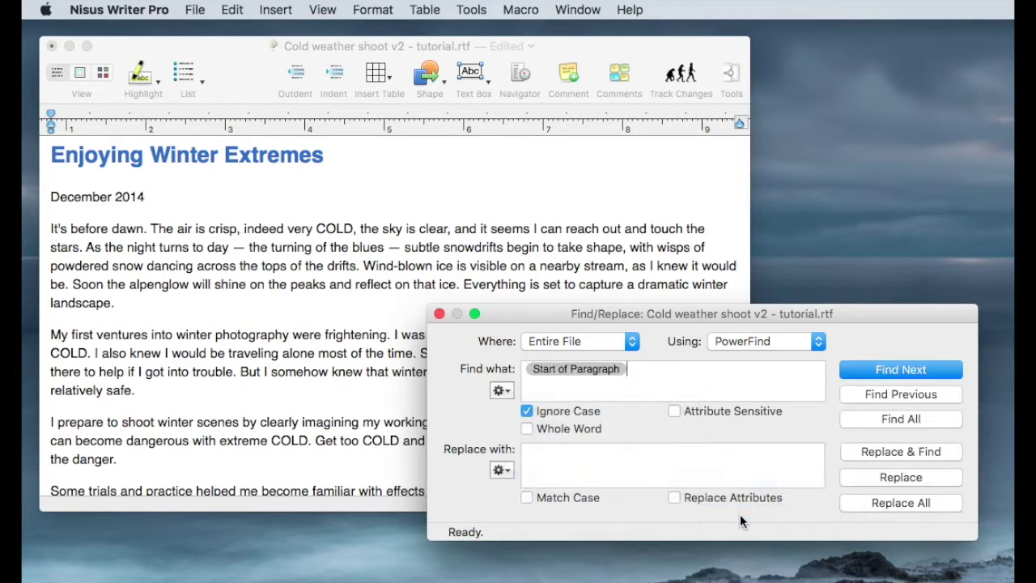
pyautogui.click(502, 392)
pyautogui.moveTo(542, 467)
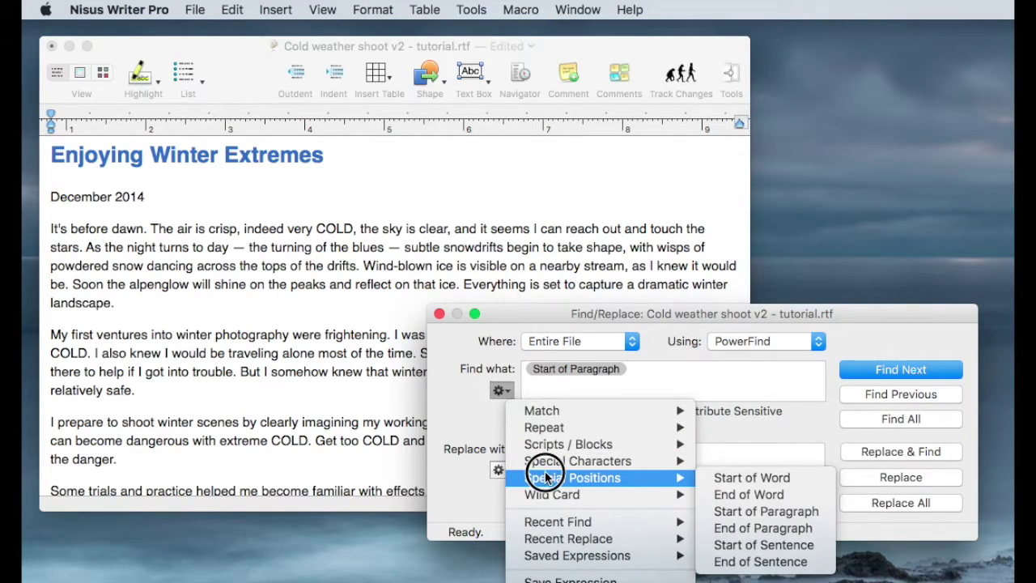
pyautogui.moveTo(550, 497)
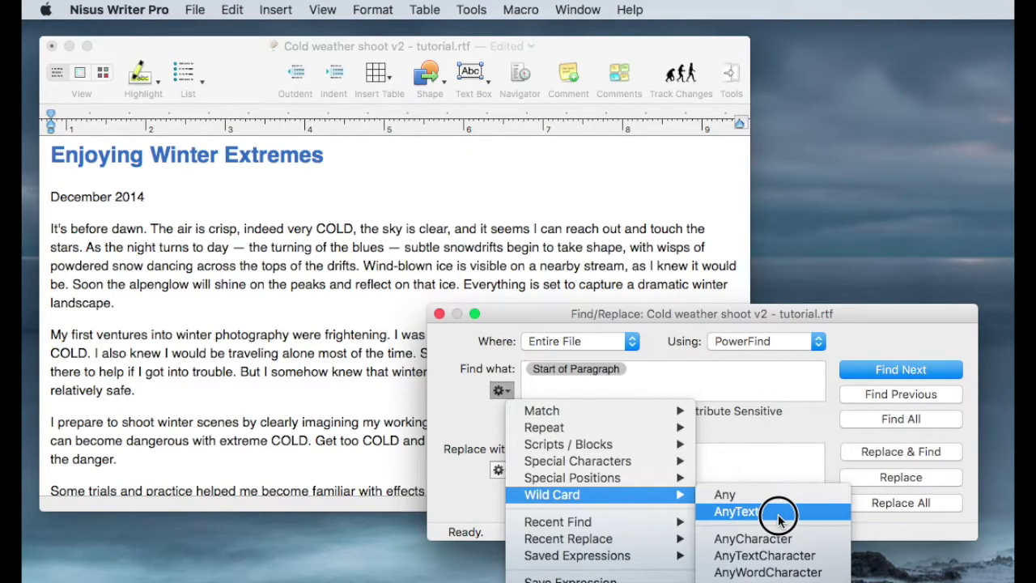
pyautogui.click(777, 555)
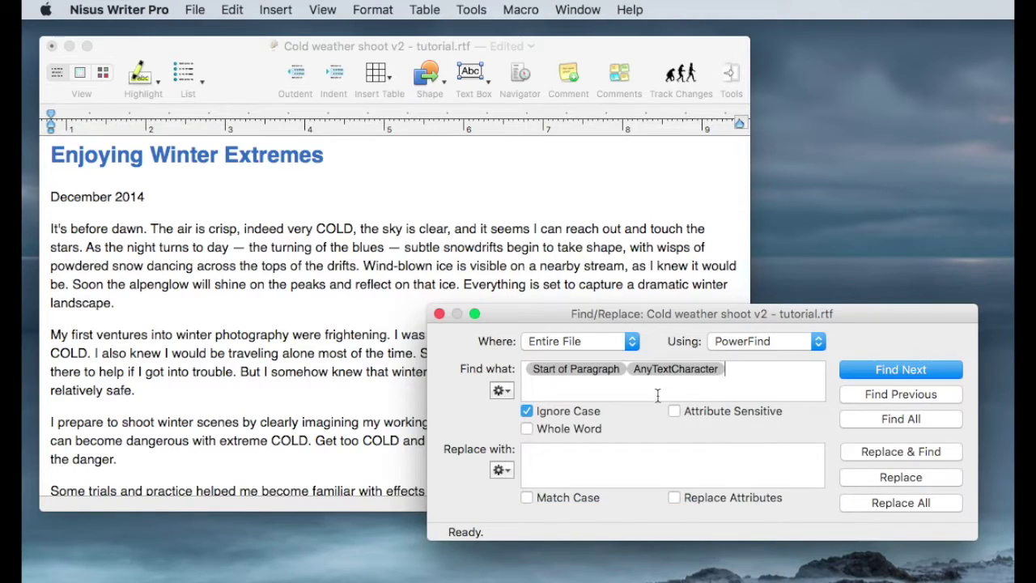
pyautogui.moveTo(729, 313); pyautogui.dragTo(711, 133)
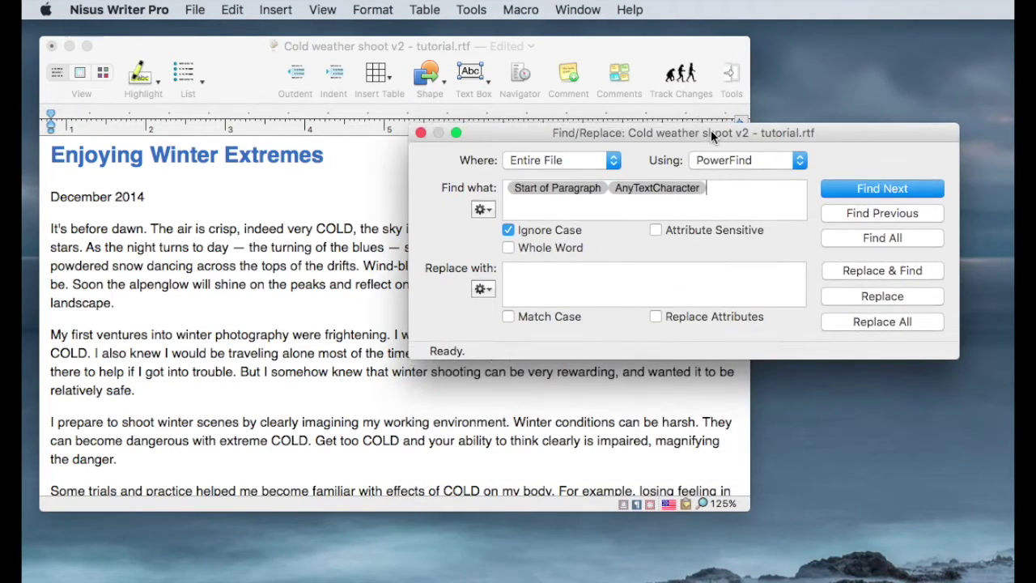
# - Make the first wildcard repeat 1+ and follow it with a literal plus sign
pyautogui.click(481, 210)
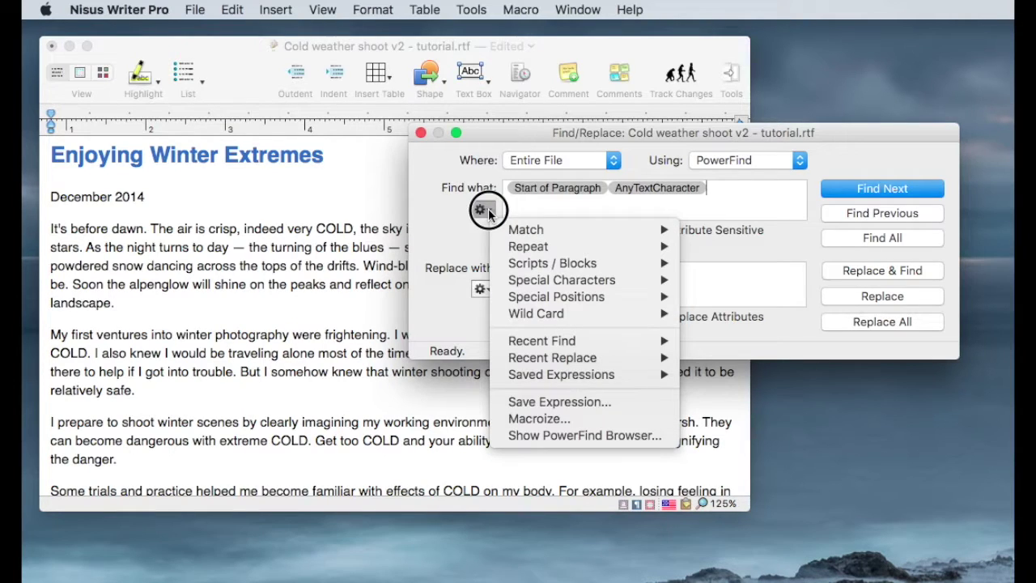
pyautogui.moveTo(527, 270)
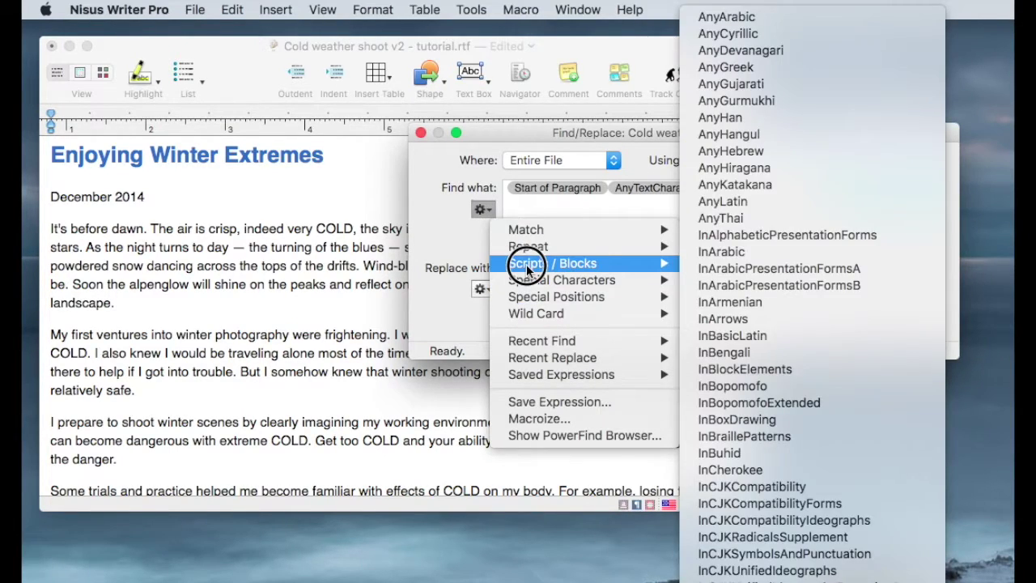
pyautogui.moveTo(528, 246)
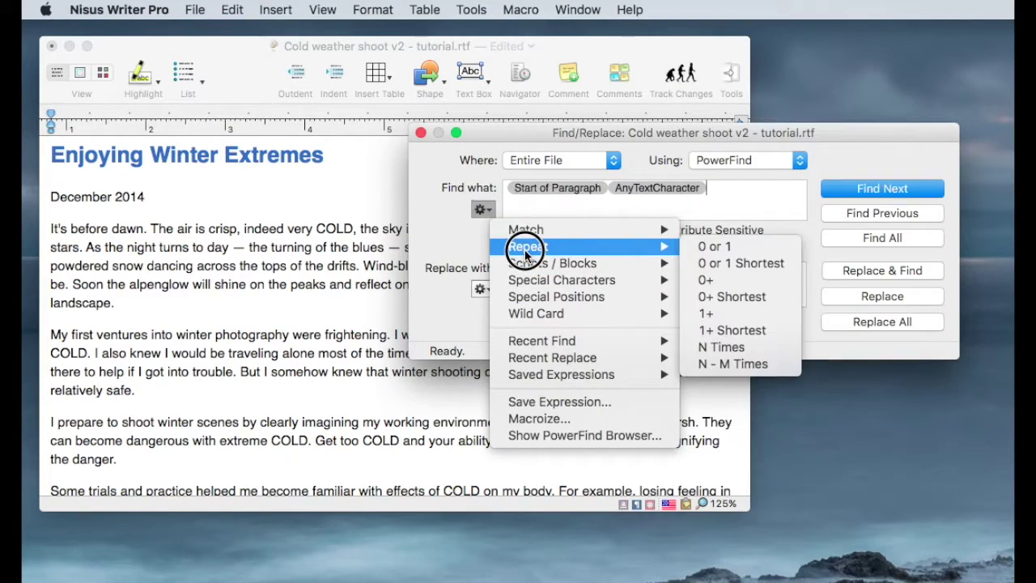
pyautogui.click(739, 318)
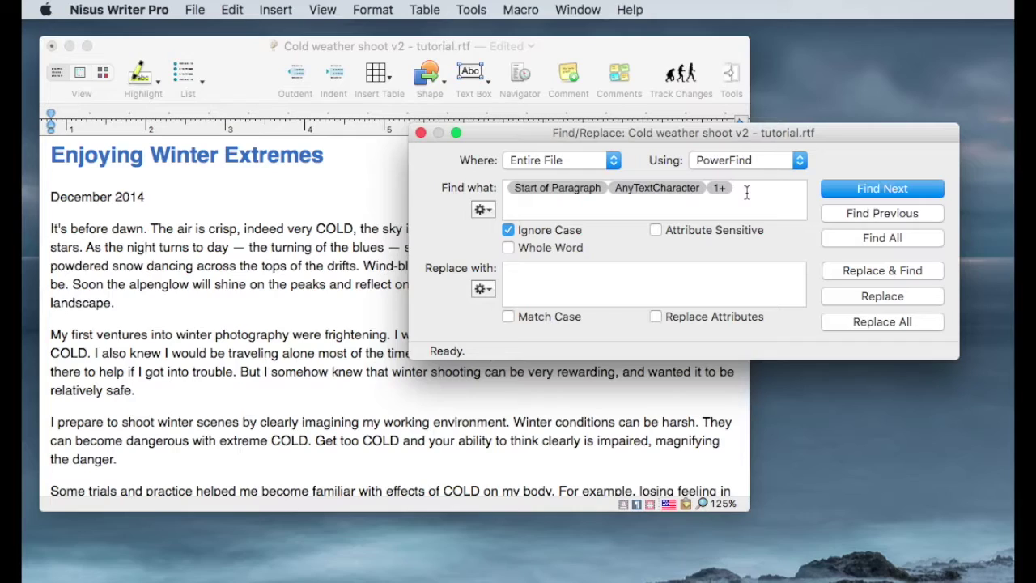
pyautogui.write('=')
pyautogui.write('+')
pyautogui.moveTo(723, 188); pyautogui.dragTo(739, 188)
pyautogui.click(749, 190)
# - Add a second AnyTextCharacter wildcard repeated 1+, then an equals sign
pyautogui.click(481, 209)
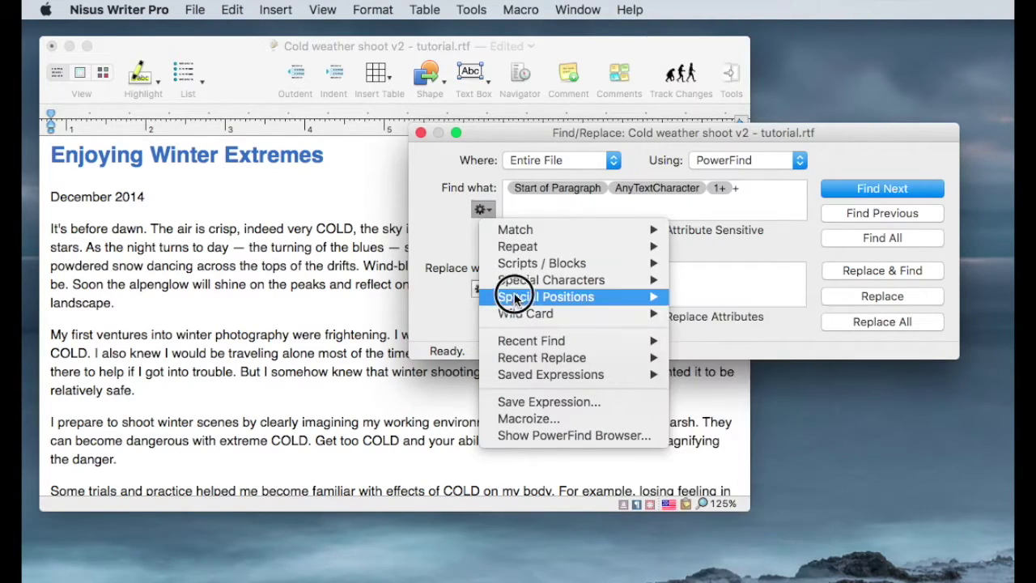
pyautogui.moveTo(527, 312)
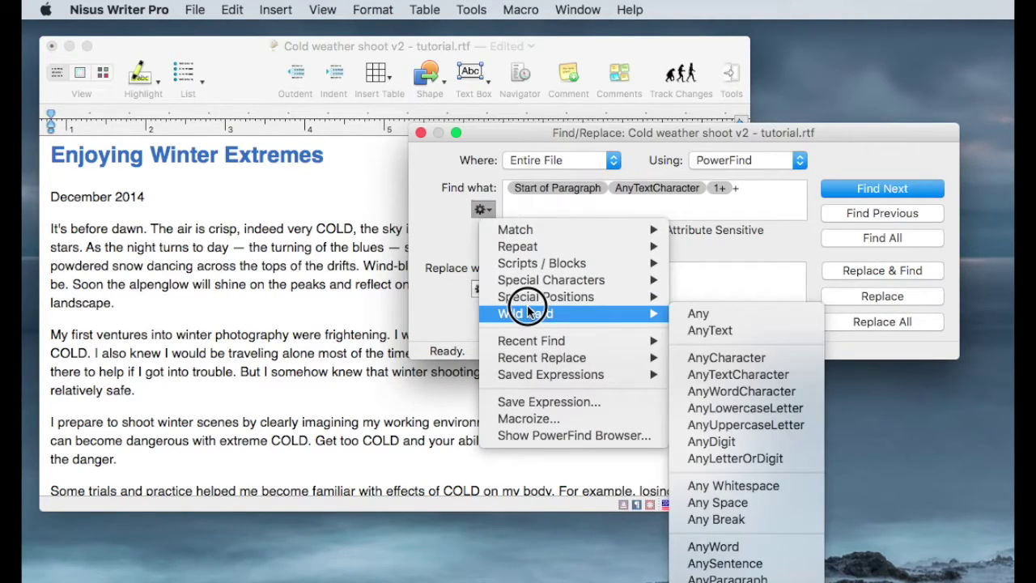
pyautogui.click(737, 373)
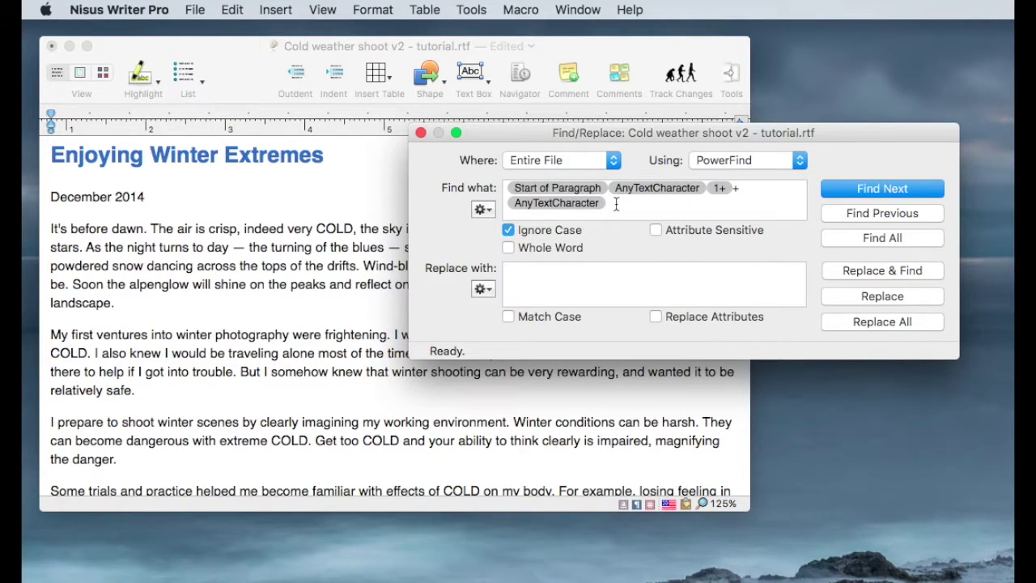
pyautogui.click(485, 209)
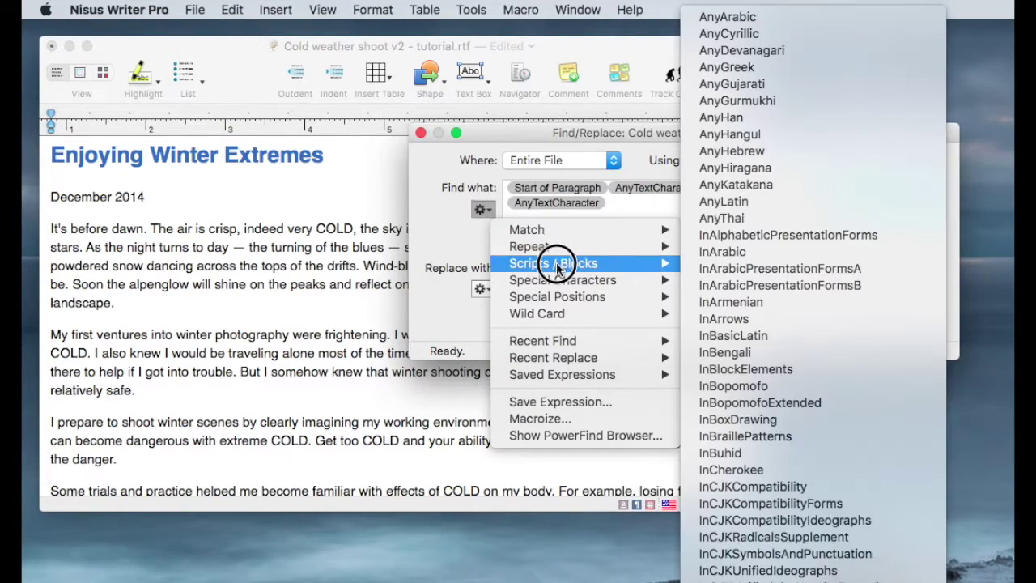
pyautogui.moveTo(561, 280)
pyautogui.moveTo(538, 246)
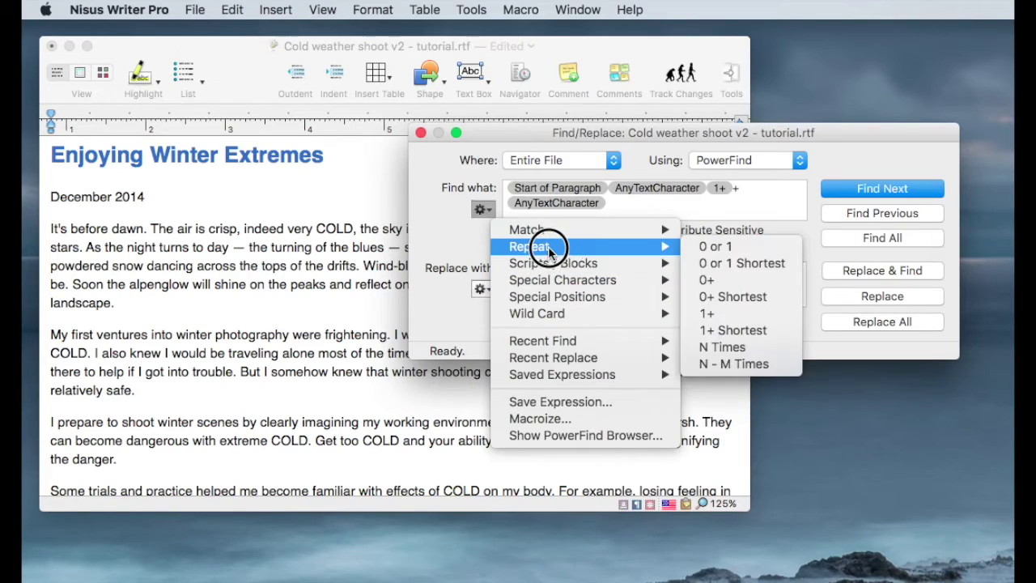
pyautogui.click(723, 314)
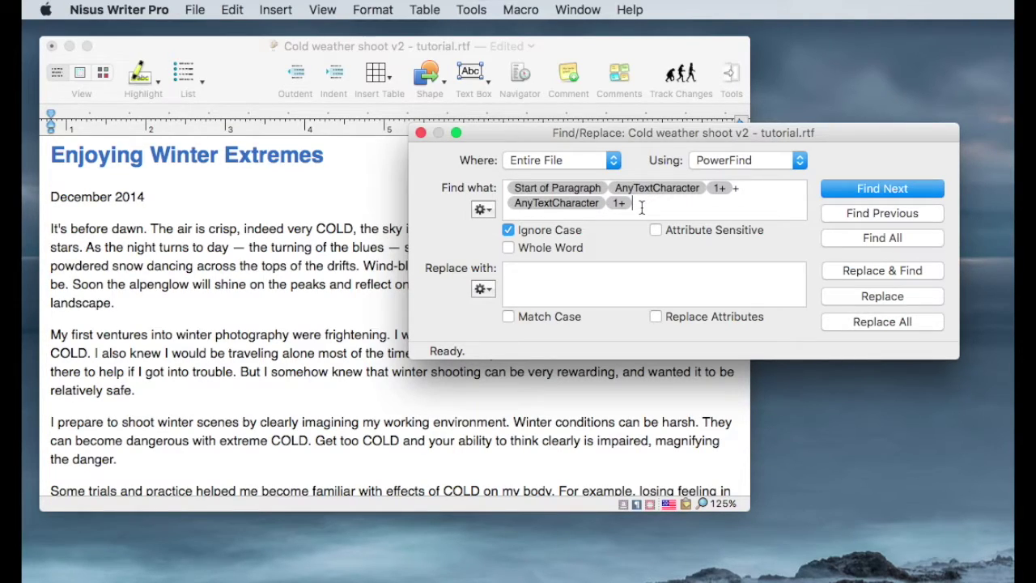
pyautogui.write('=')
# - Find the 'Safety + Comfort =' heading with Find Next and clear its highlight
pyautogui.click(874, 193)
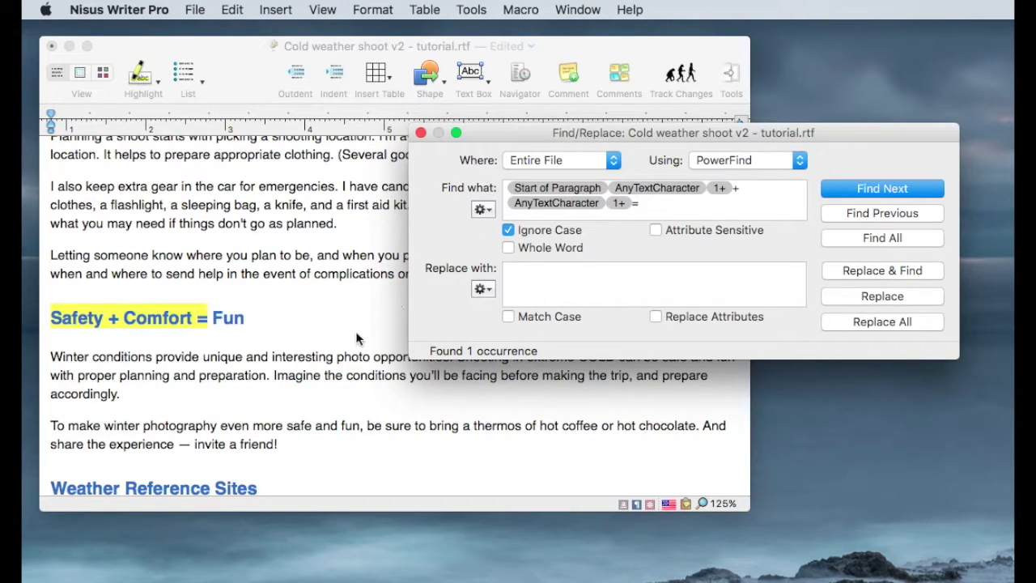
pyautogui.click(299, 325)
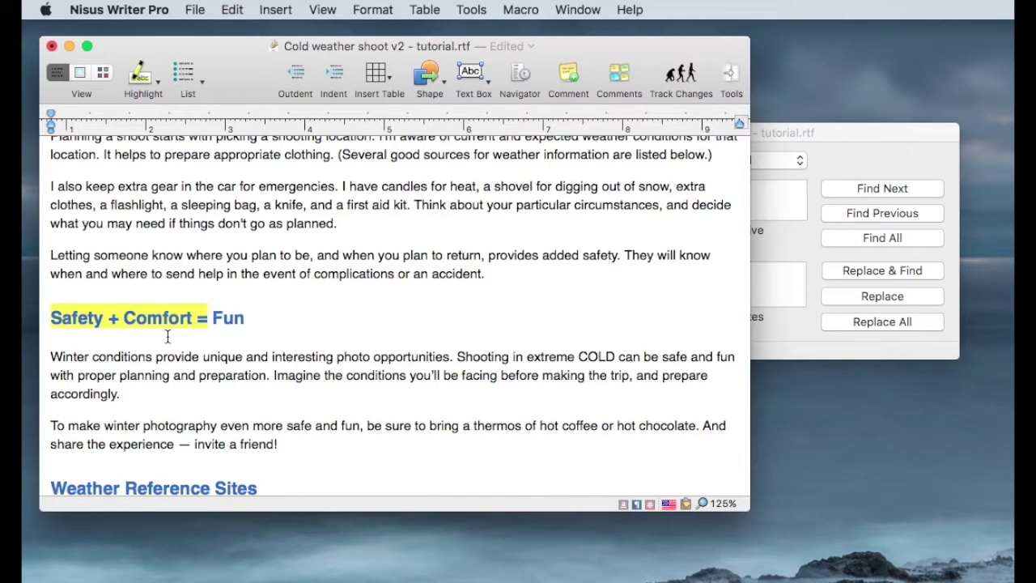
pyautogui.click(113, 318)
pyautogui.moveTo(197, 318); pyautogui.dragTo(213, 321)
pyautogui.click(105, 343)
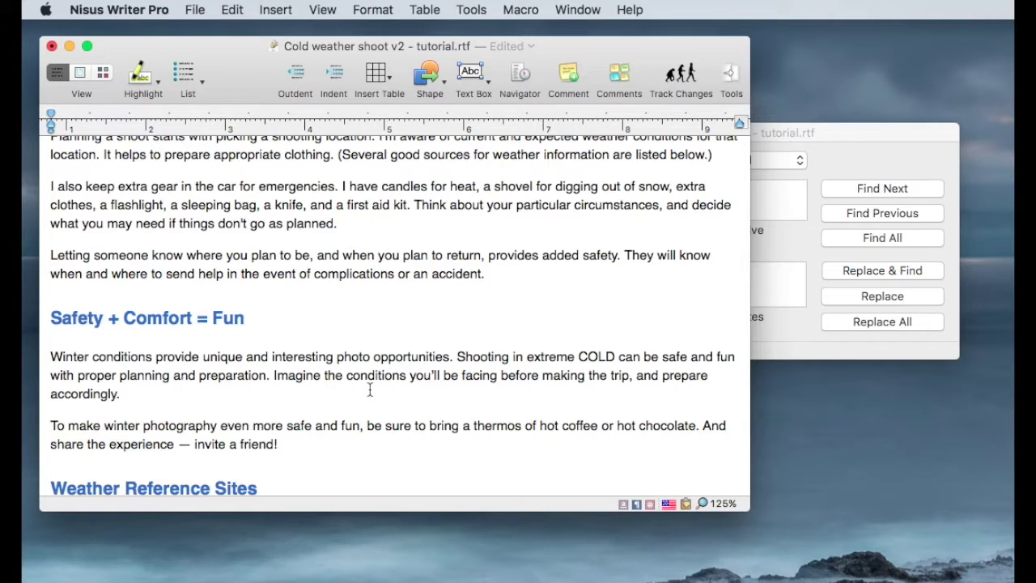
pyautogui.scroll(-3, 368, 419)
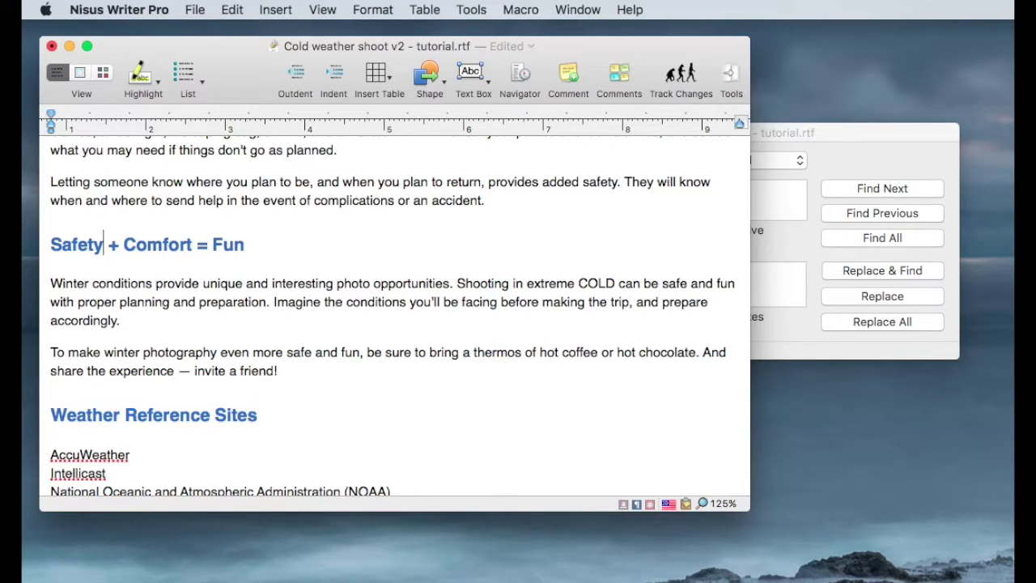
pyautogui.click(829, 132)
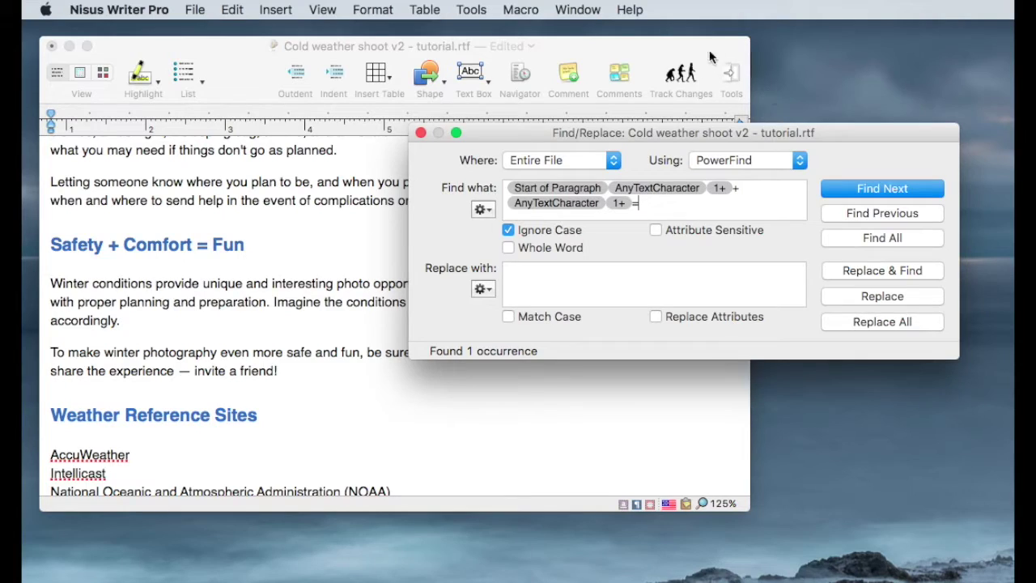
# - Open the Nisus Writer Pro User Guide PDF from the Help menu in Preview
pyautogui.click(631, 11)
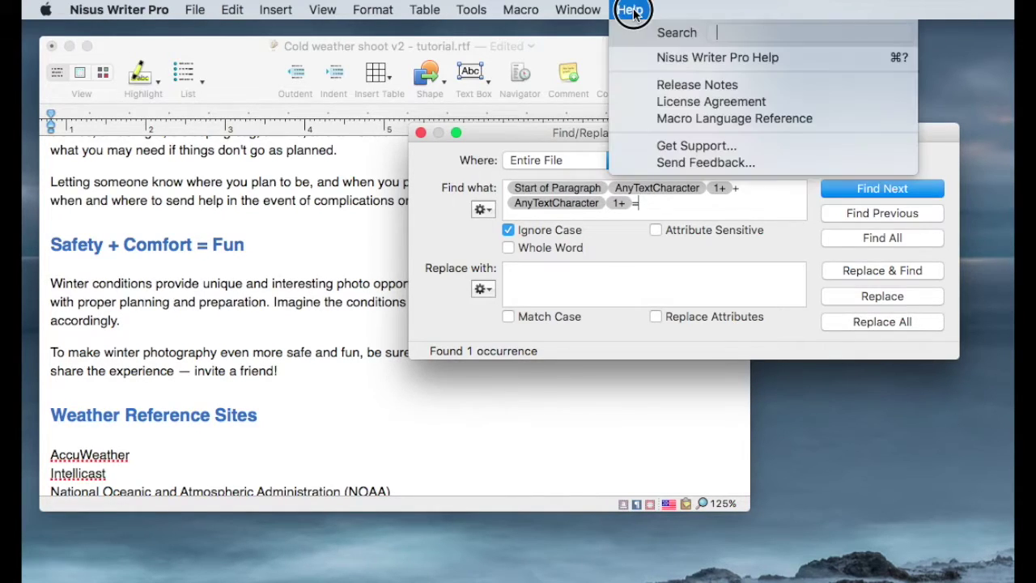
pyautogui.click(651, 81)
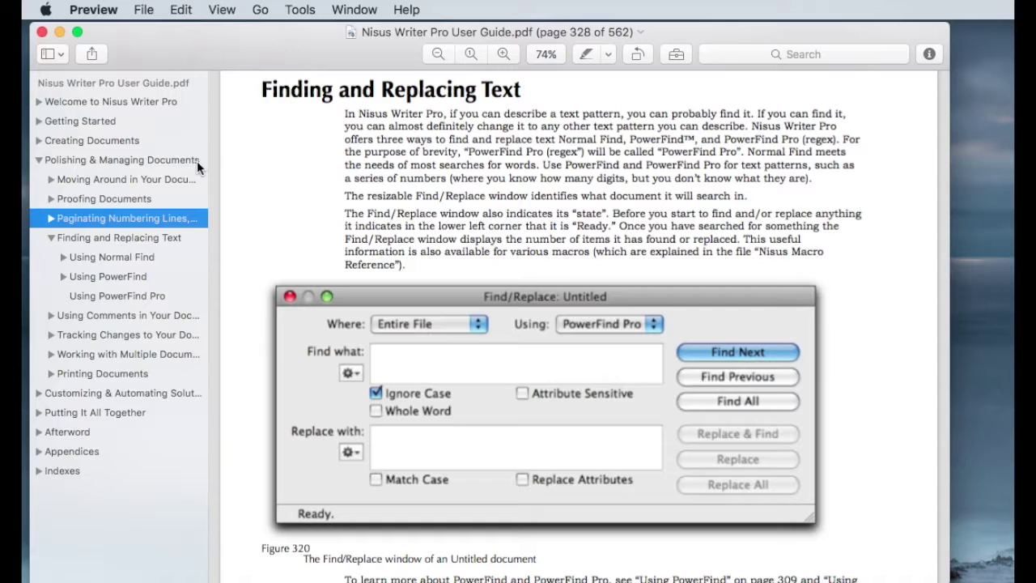
# - Navigate the guide's sidebar from Finding and Replacing Text to Using PowerFind Pro examples on page 353
pyautogui.click(86, 239)
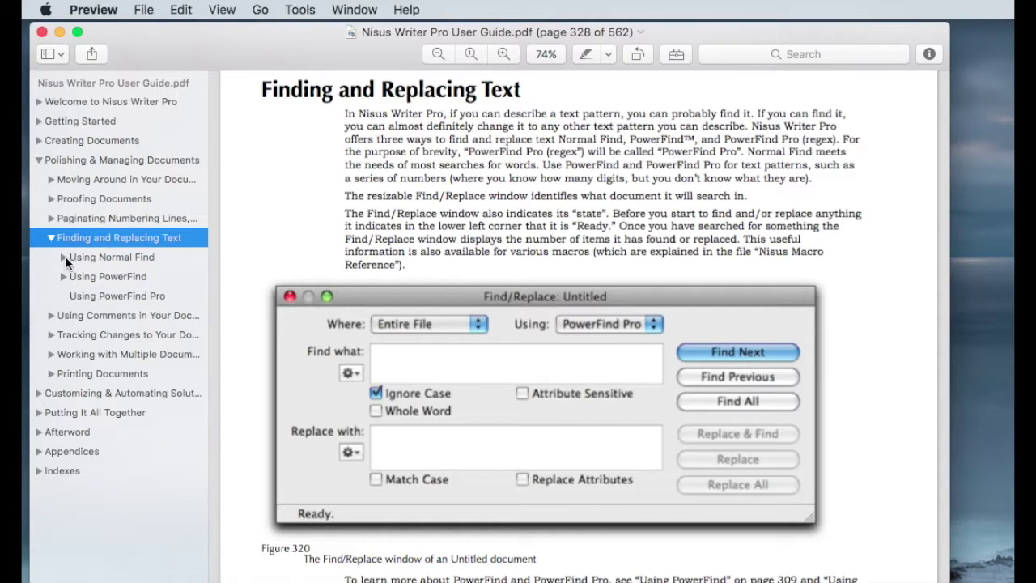
pyautogui.click(126, 259)
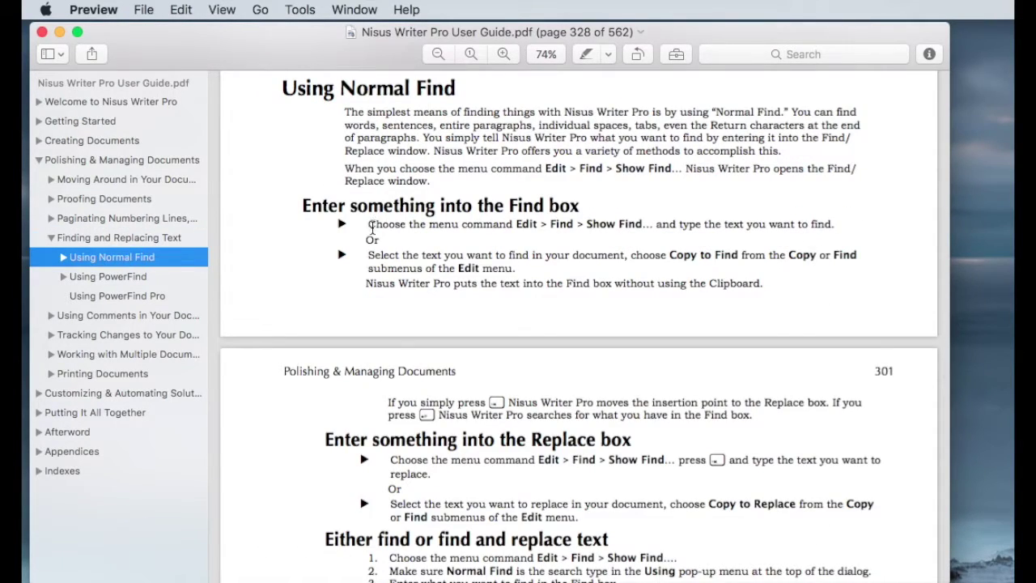
pyautogui.scroll(-2, 415, 409)
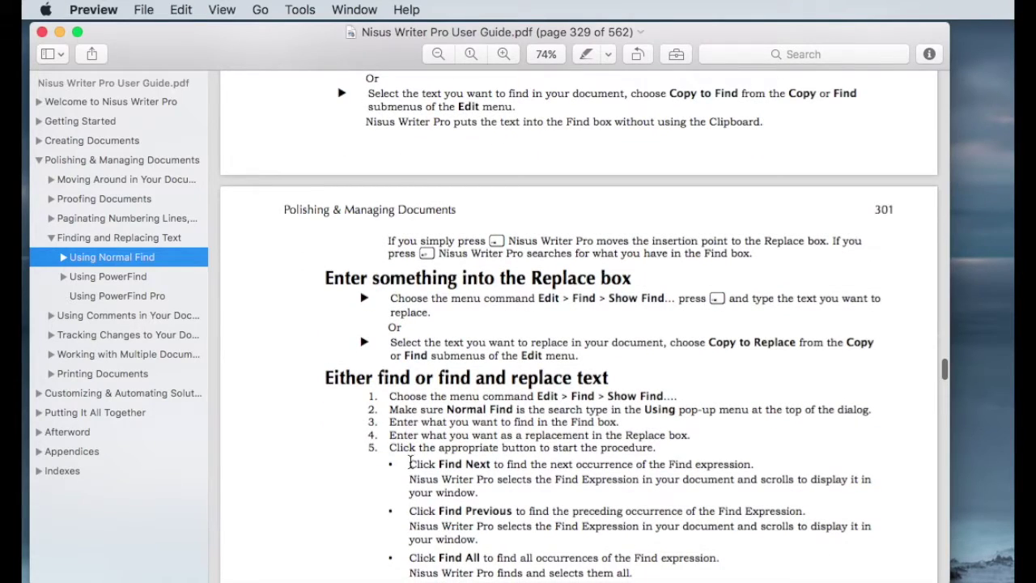
pyautogui.scroll(-4, 410, 462)
pyautogui.scroll(-1, 410, 461)
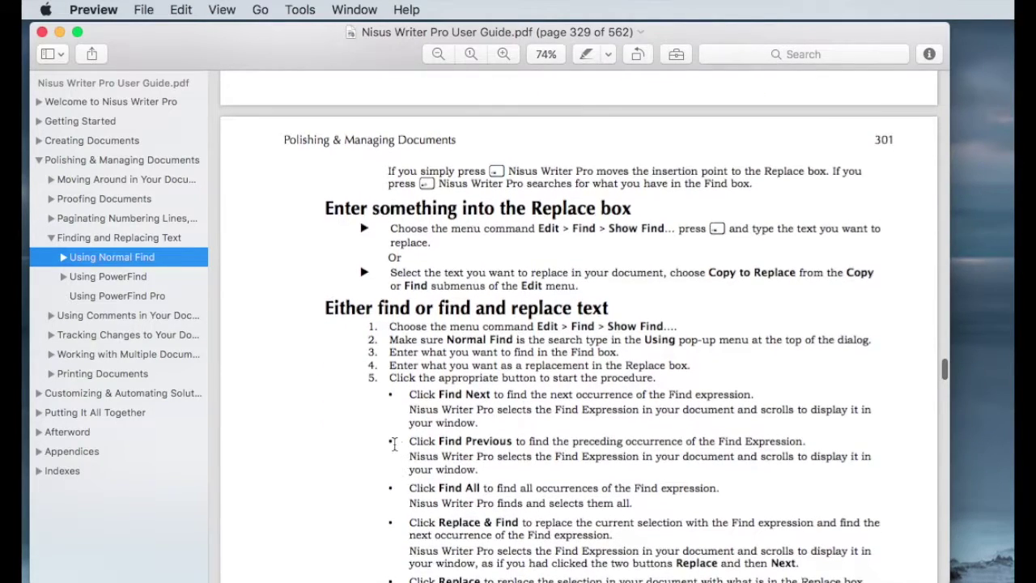
pyautogui.click(64, 276)
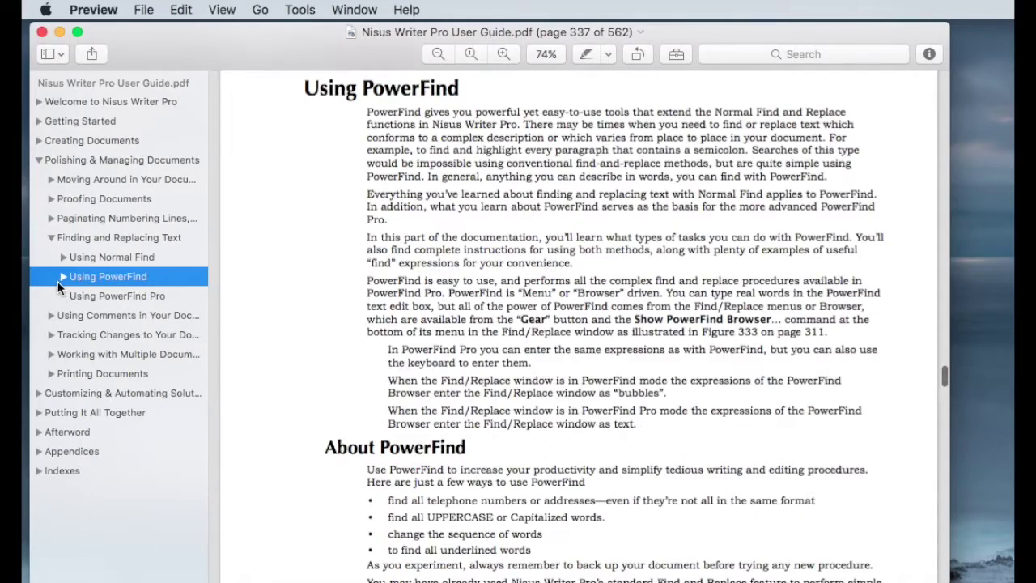
pyautogui.scroll(-8, 432, 332)
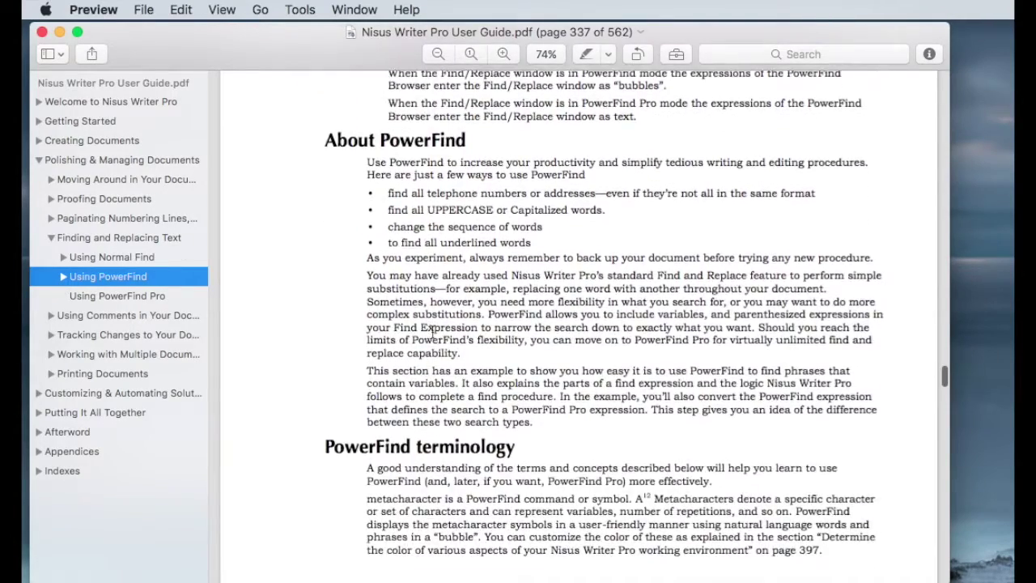
pyautogui.scroll(-12, 432, 332)
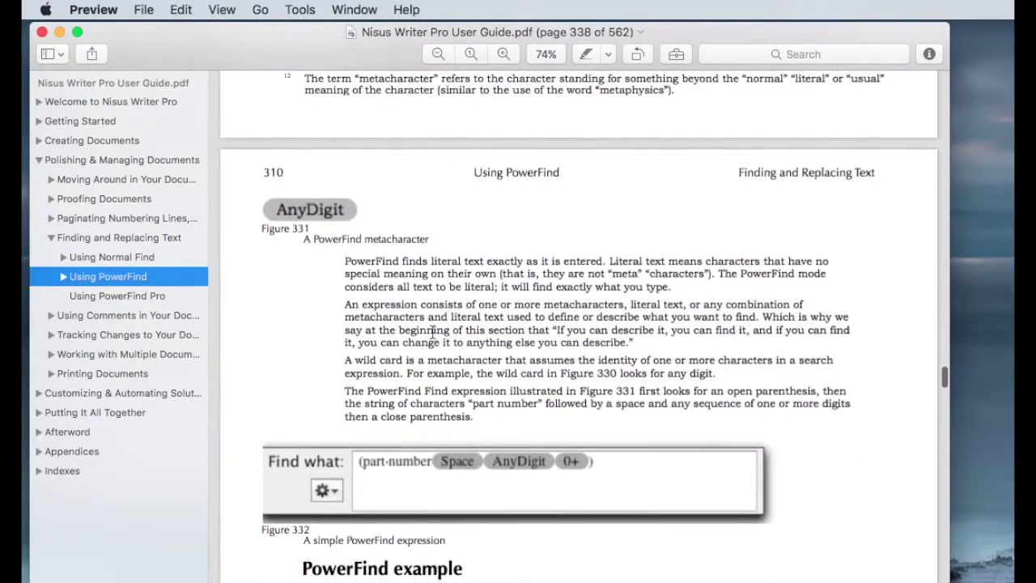
pyautogui.scroll(-2, 433, 332)
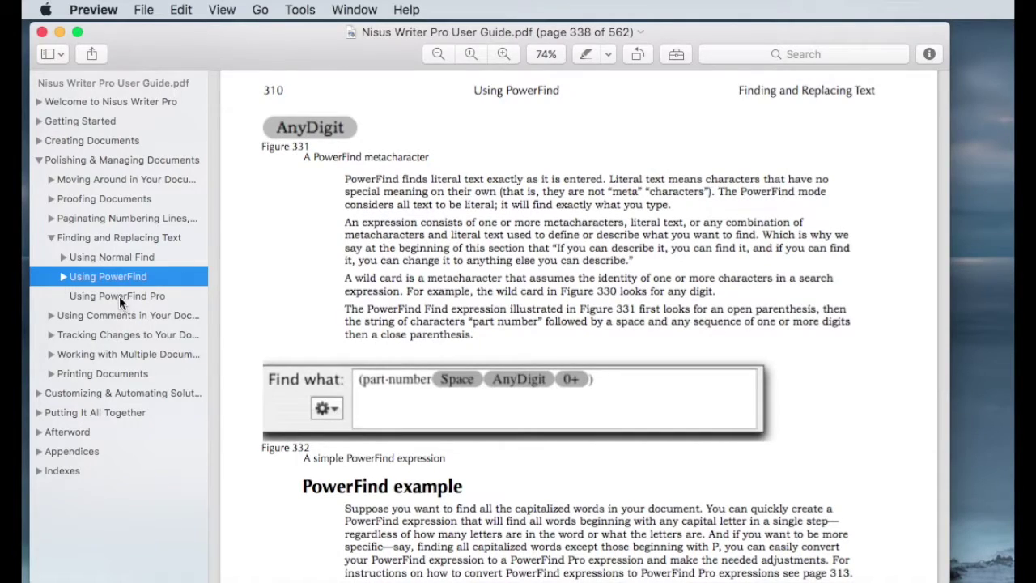
pyautogui.click(119, 295)
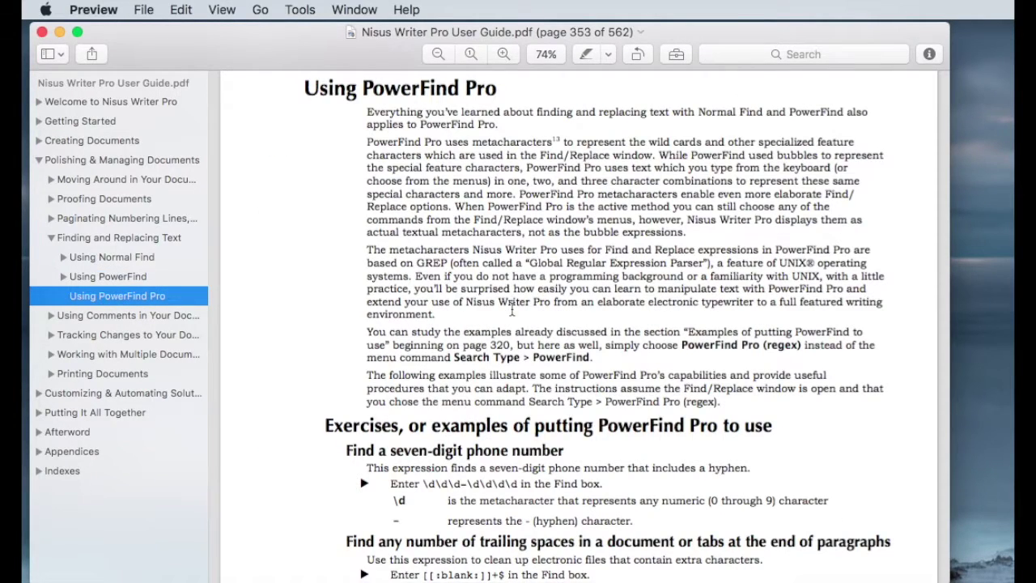
pyautogui.scroll(-3, 511, 309)
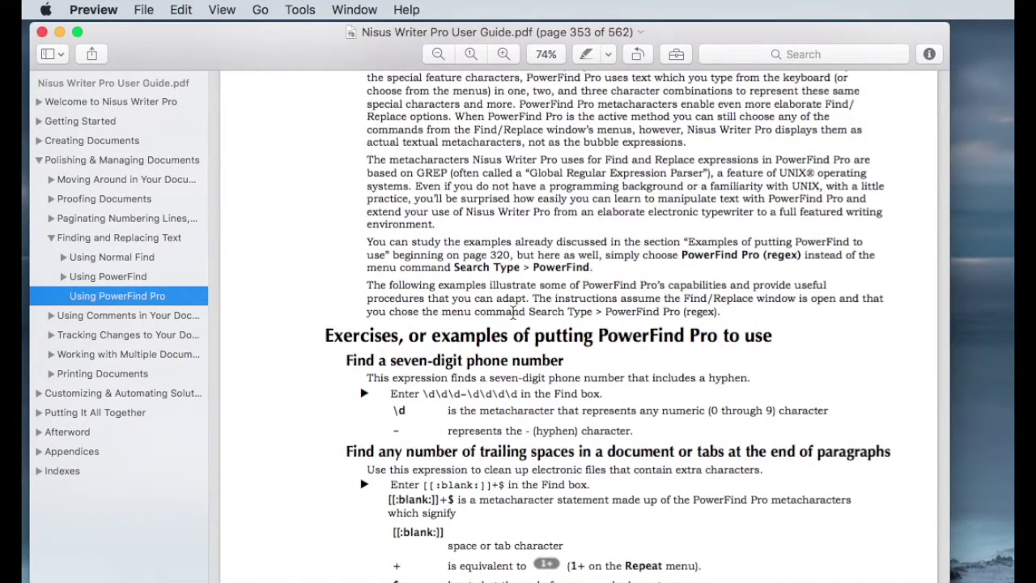